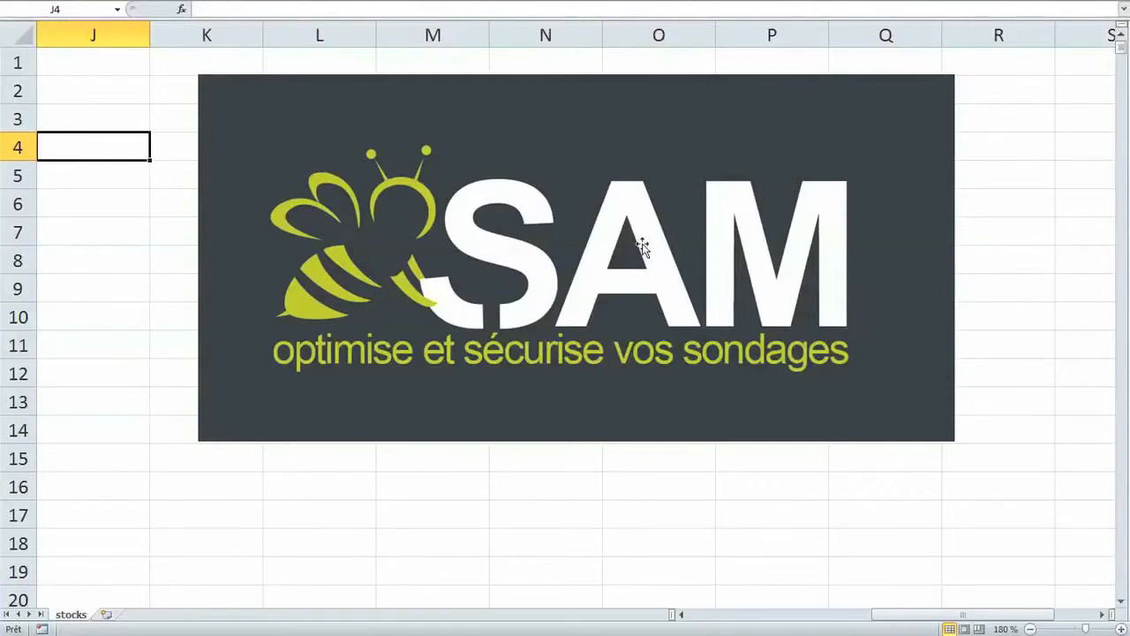
Bring the stock table's first columns into view and launch the SAM sampling add-in.
scroll(637, 298, "left", 5)
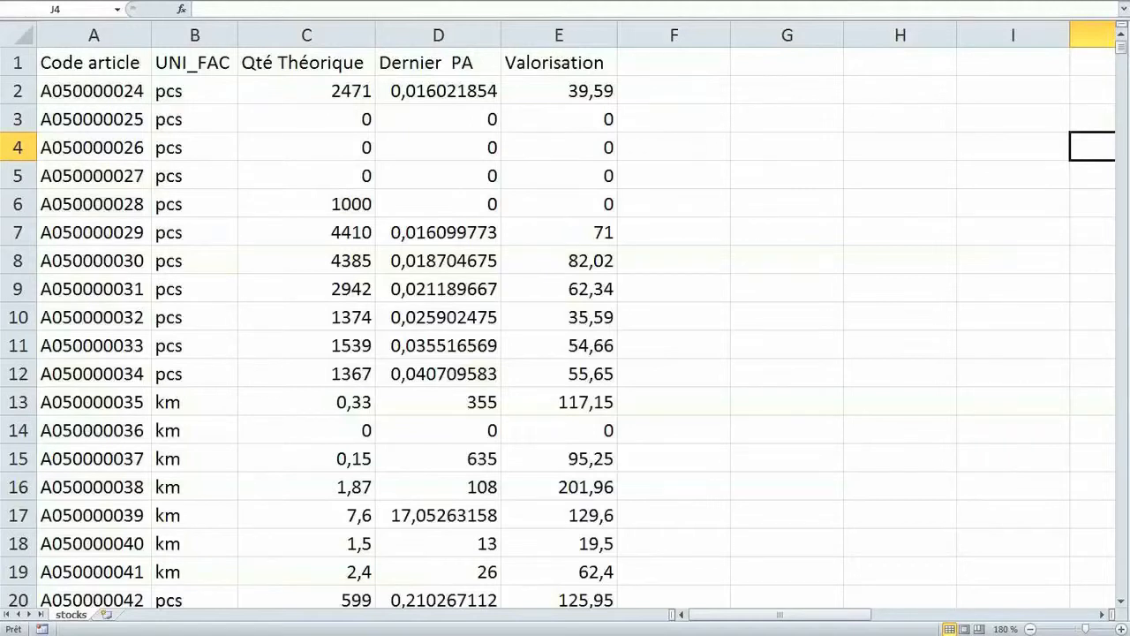
left_click(640, 1)
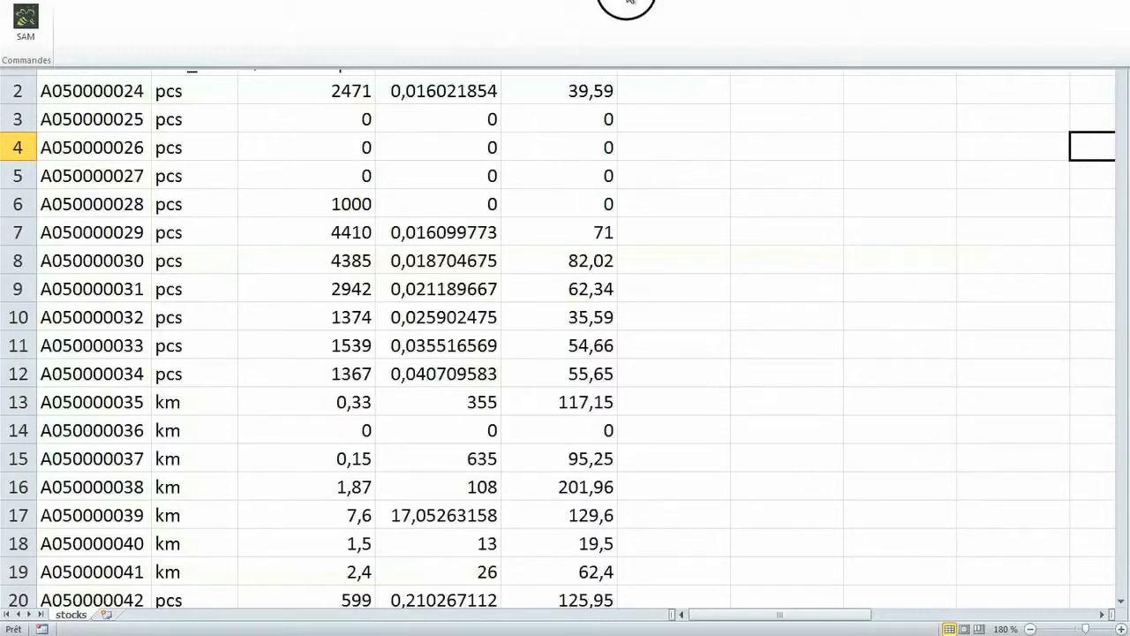
left_click(626, 1)
left_click(628, 1)
left_click(26, 23)
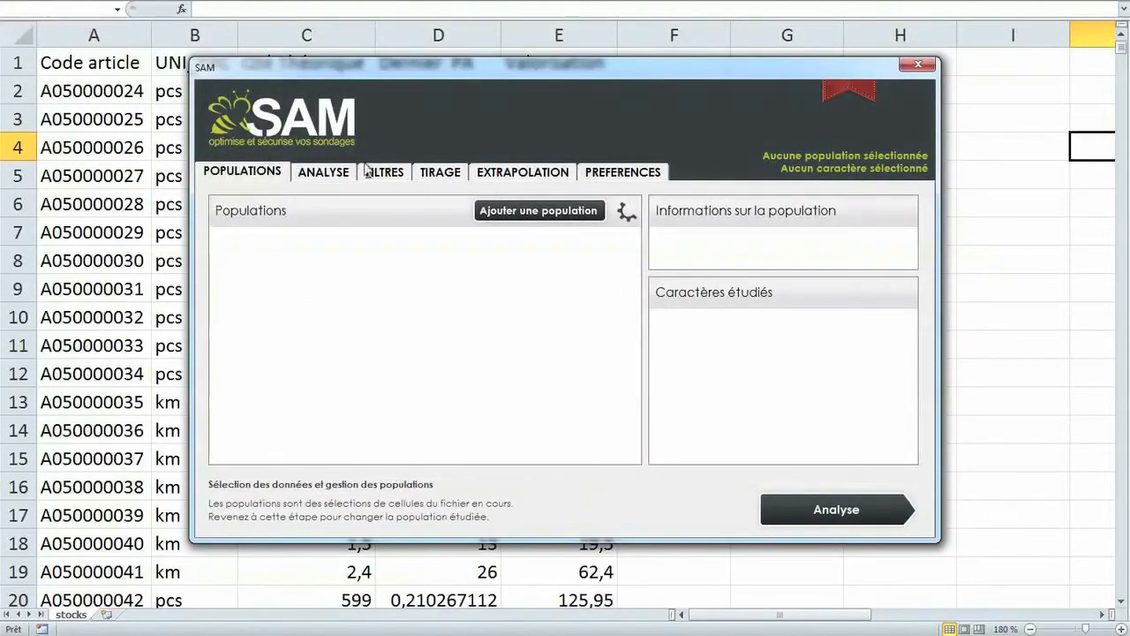
Add the entire stocks table as a population, using cell A8 as the reference cell.
left_click(540, 213)
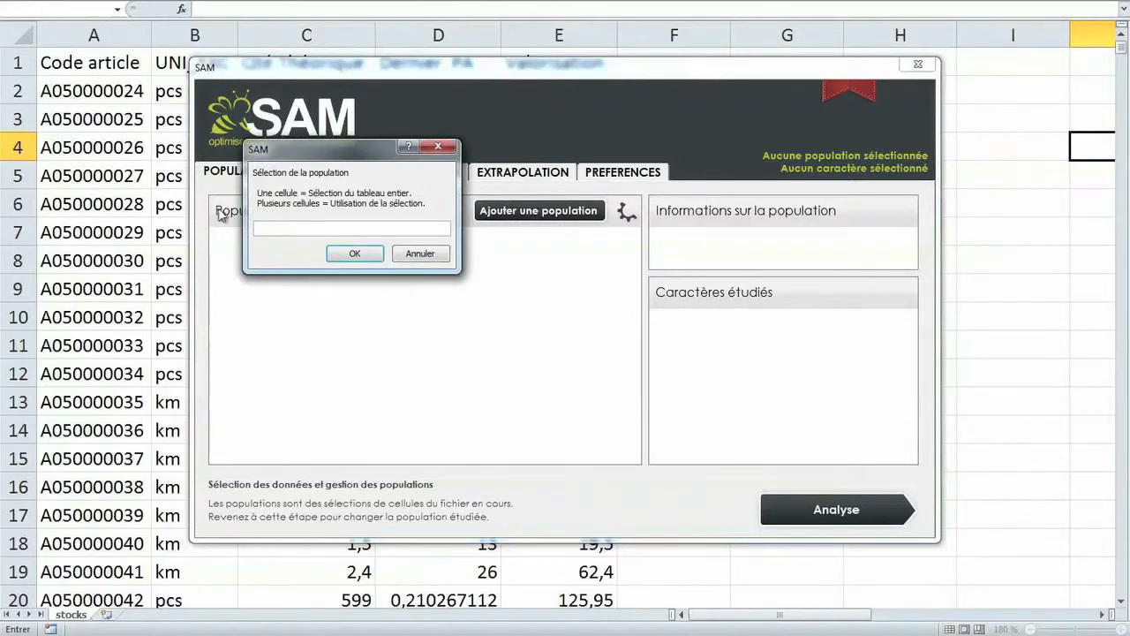
left_click(130, 256)
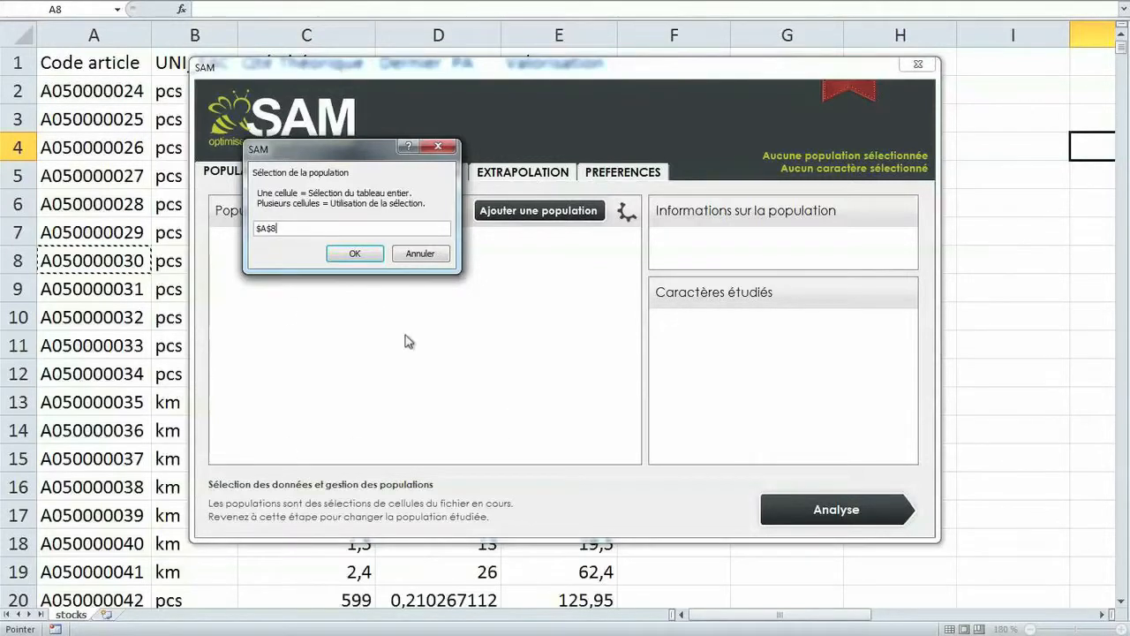
left_click(355, 254)
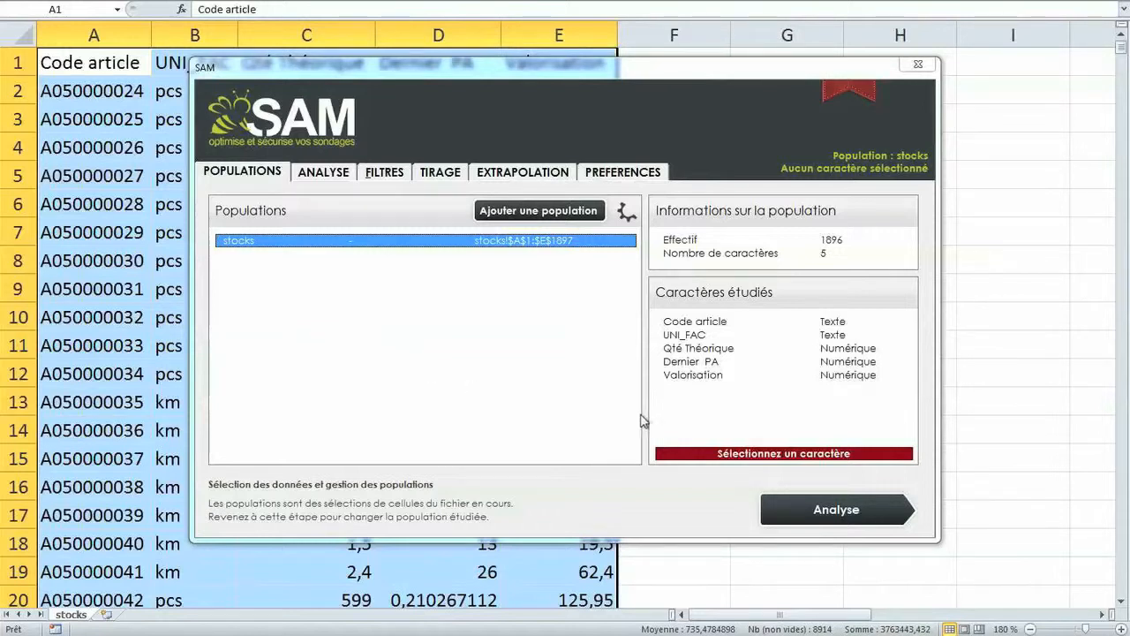
Analyse the stocks population on the Valorisation characteristic and place the histogram threshold at about 2588.
left_click(689, 376)
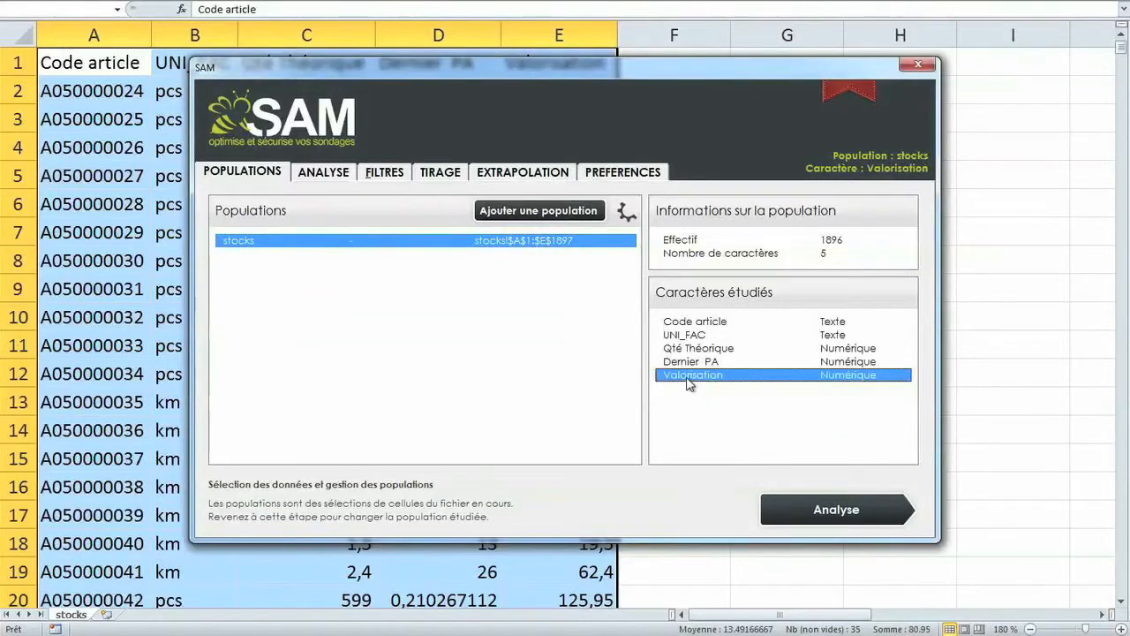
left_click(830, 523)
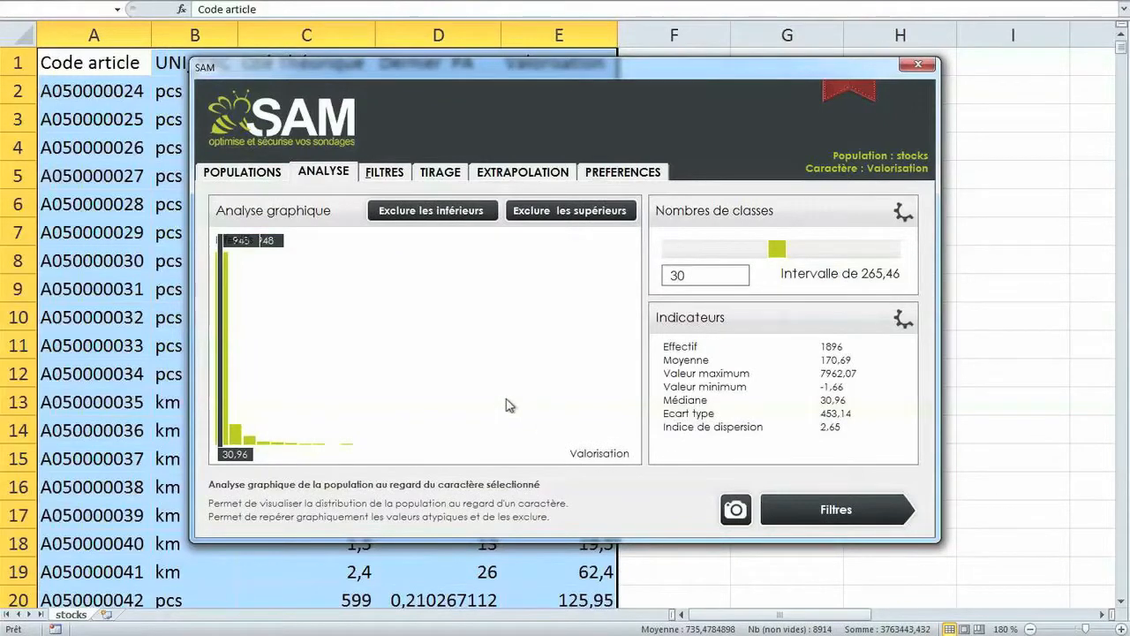
left_click(221, 335)
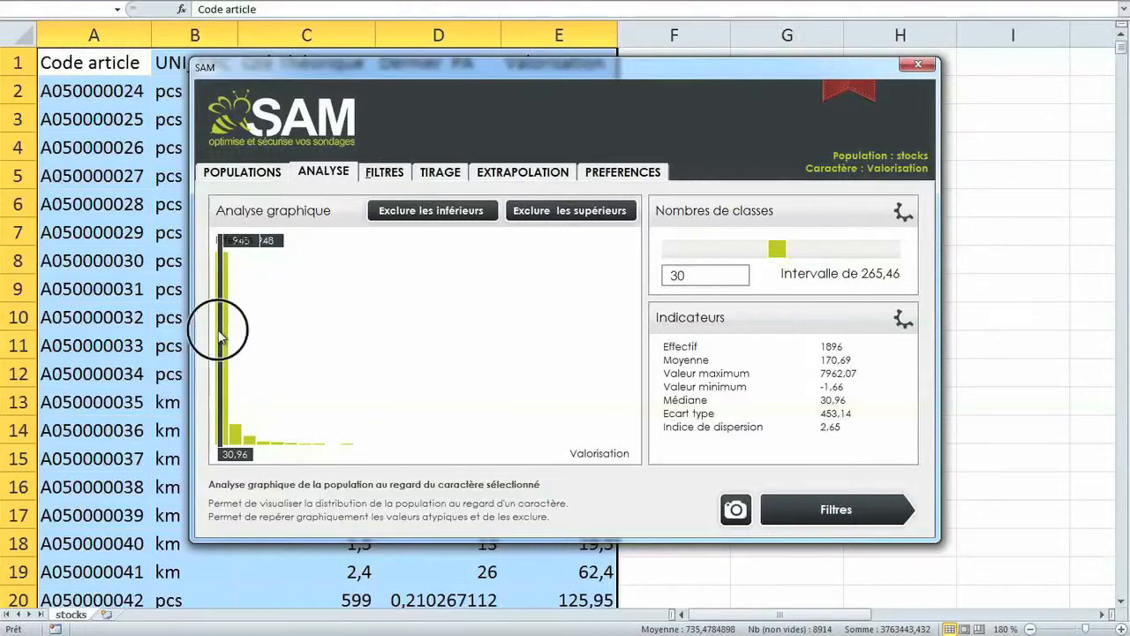
left_click_drag(220, 335, 354, 368)
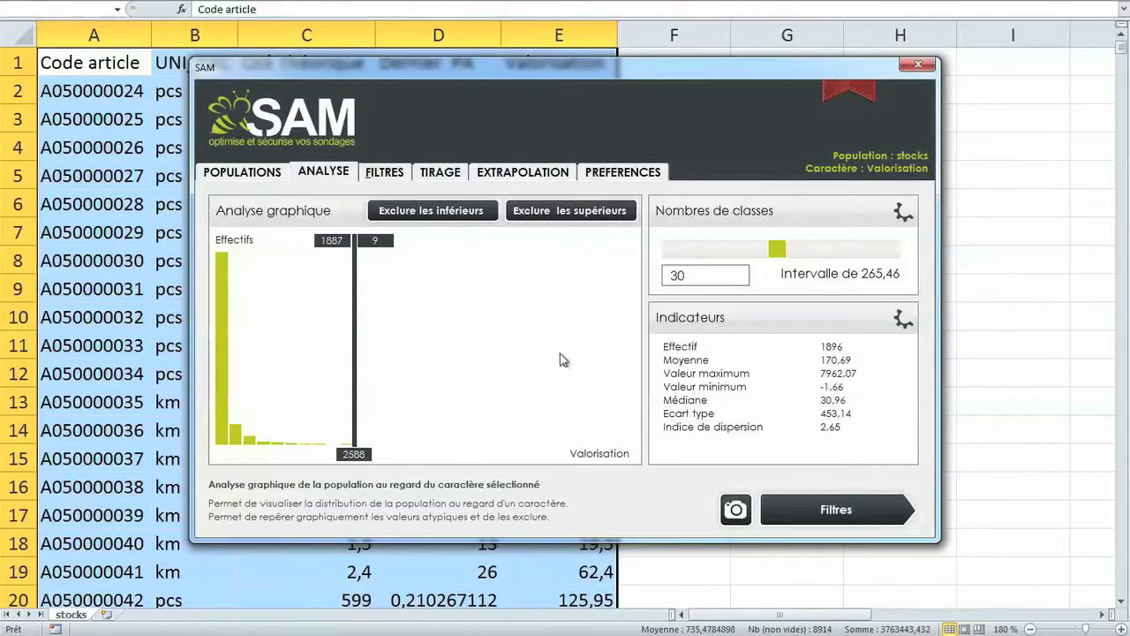
Set the histogram to 45 classes, then switch its grouping to Intervalles with an interval size of 192.
left_click_drag(776, 256, 834, 250)
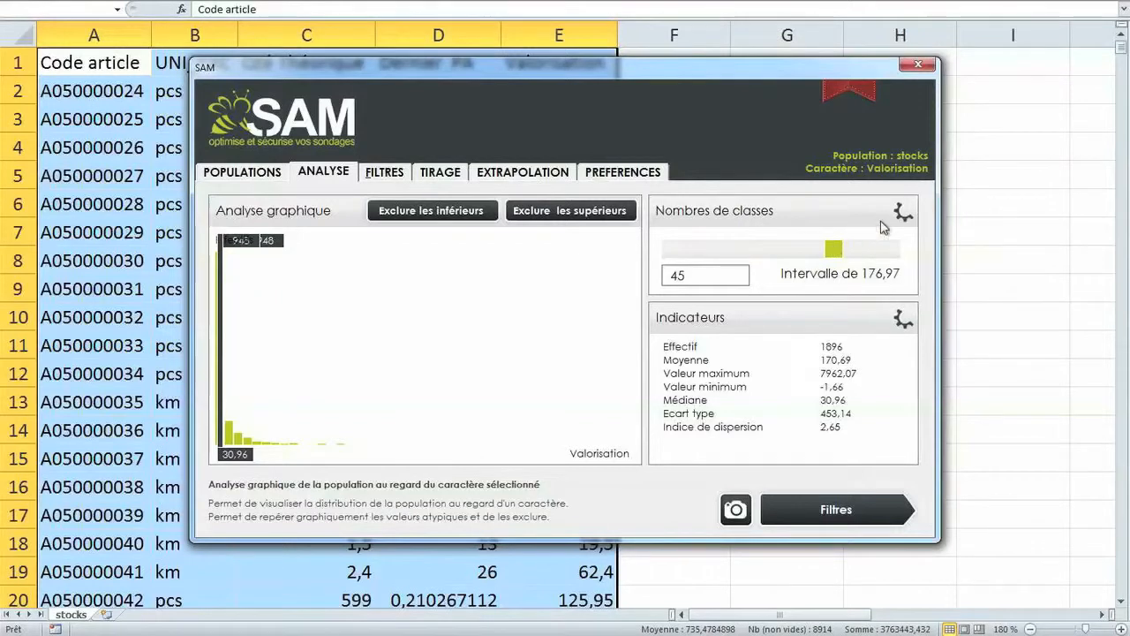
left_click(910, 214)
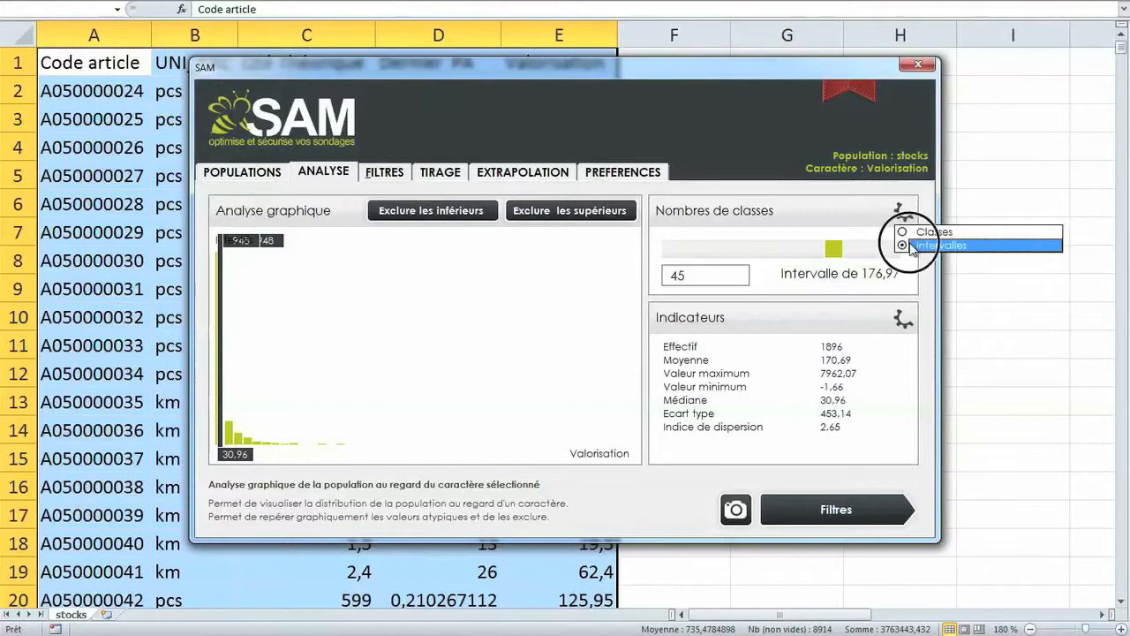
left_click(914, 246)
left_click_drag(834, 251, 677, 256)
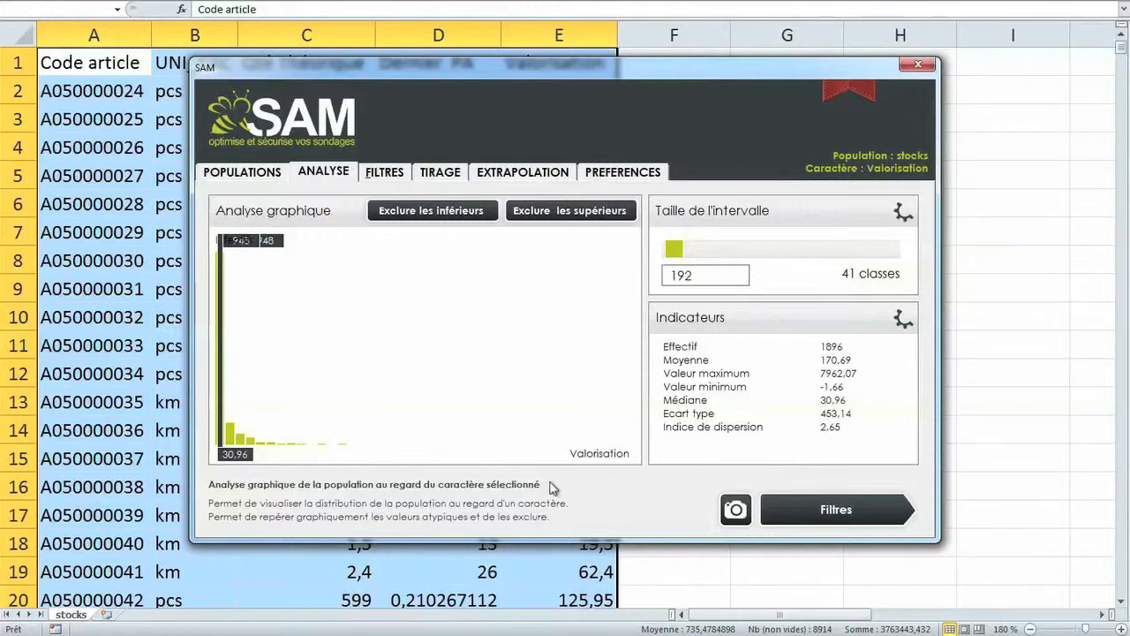
Exclude the items above a Valorisation threshold of 1511.45 and apply the filter to split the stocks population.
left_click(246, 316)
left_click_drag(246, 316, 317, 340)
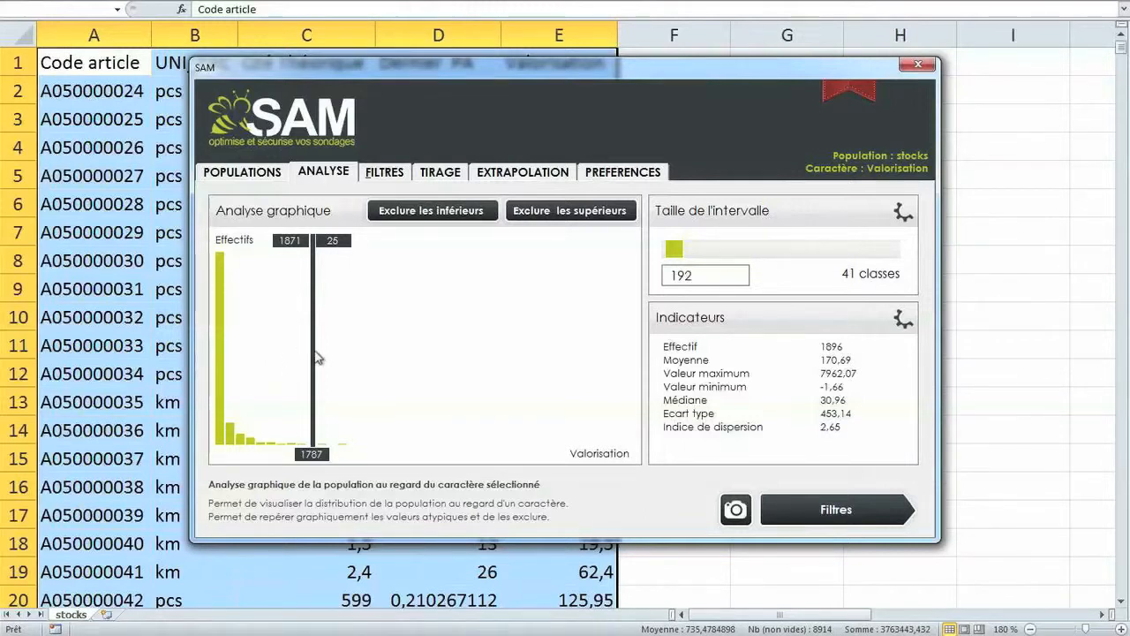
mouse_move(317, 356)
left_mouse_down()
mouse_move(297, 356)
mouse_move(335, 364)
mouse_move(289, 381)
left_mouse_up()
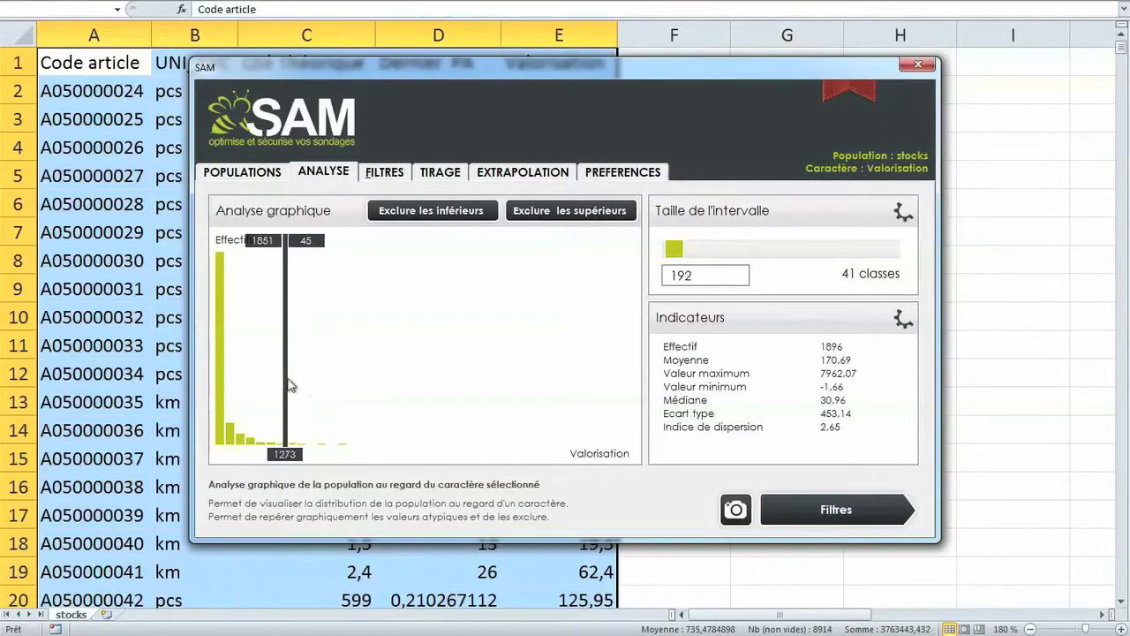
left_click(539, 219)
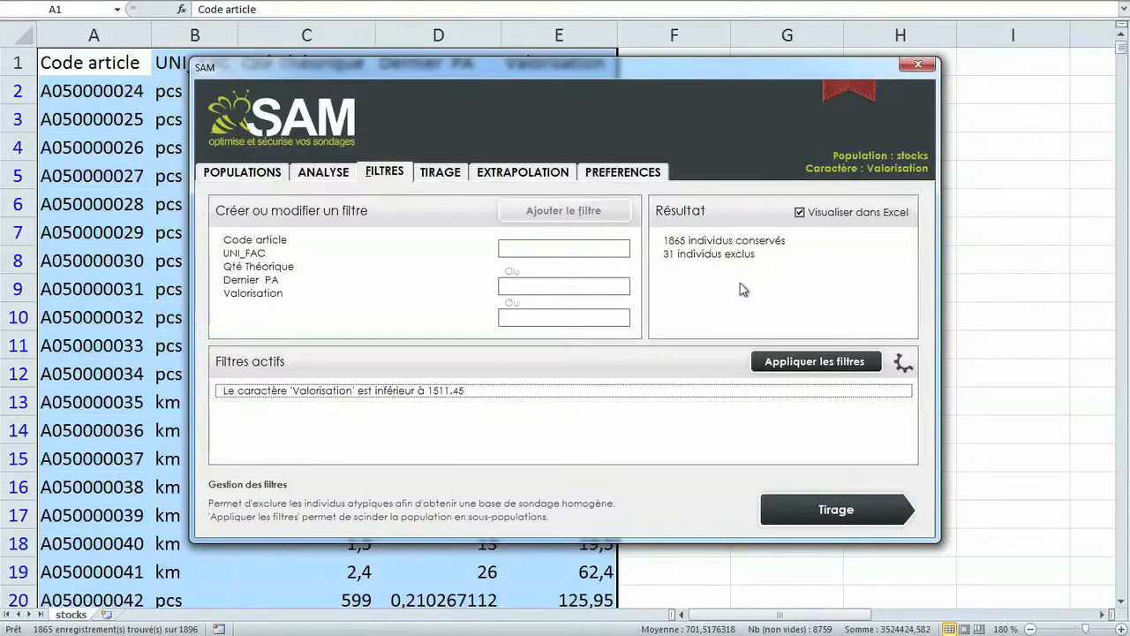
left_click(795, 361)
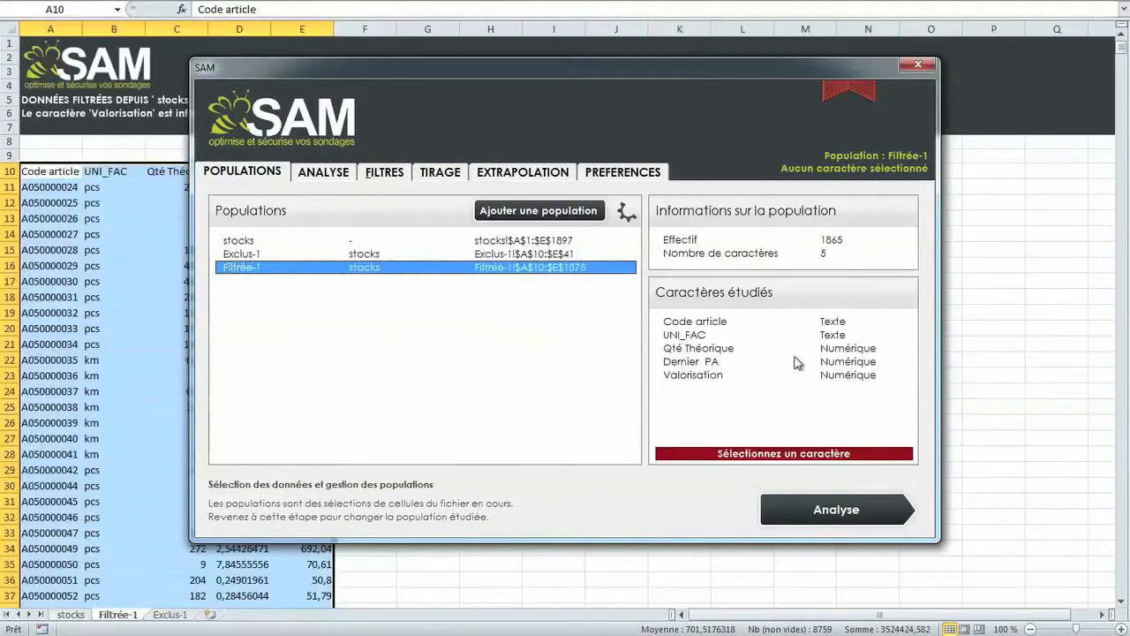
Close SAM and examine the excluded items on the Exclus-1 sheet and the retained items on the Filtrée-1 sheet.
left_click(919, 64)
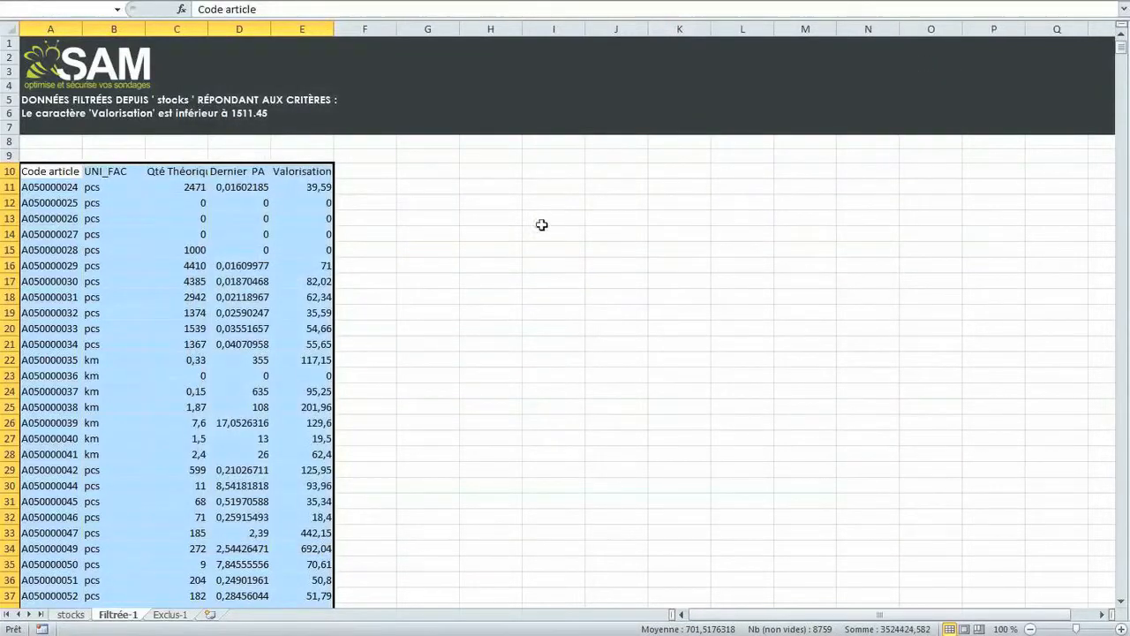
left_click(180, 618)
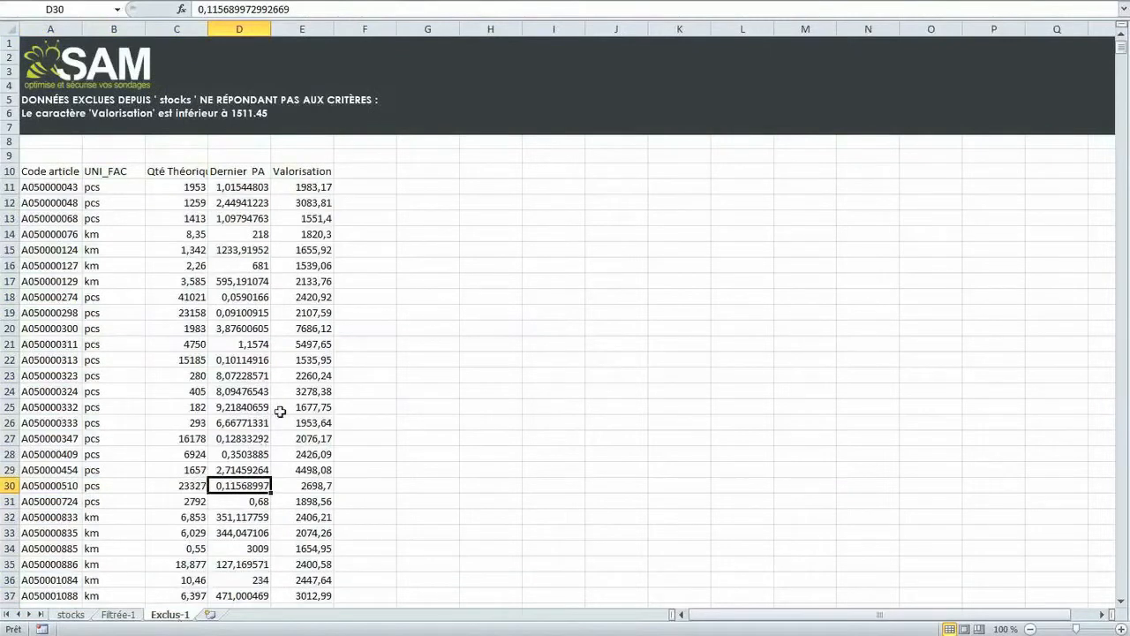
scroll(294, 362, "down", 3)
scroll(294, 362, "down", 2)
scroll(294, 362, "up", 5)
left_click(119, 617)
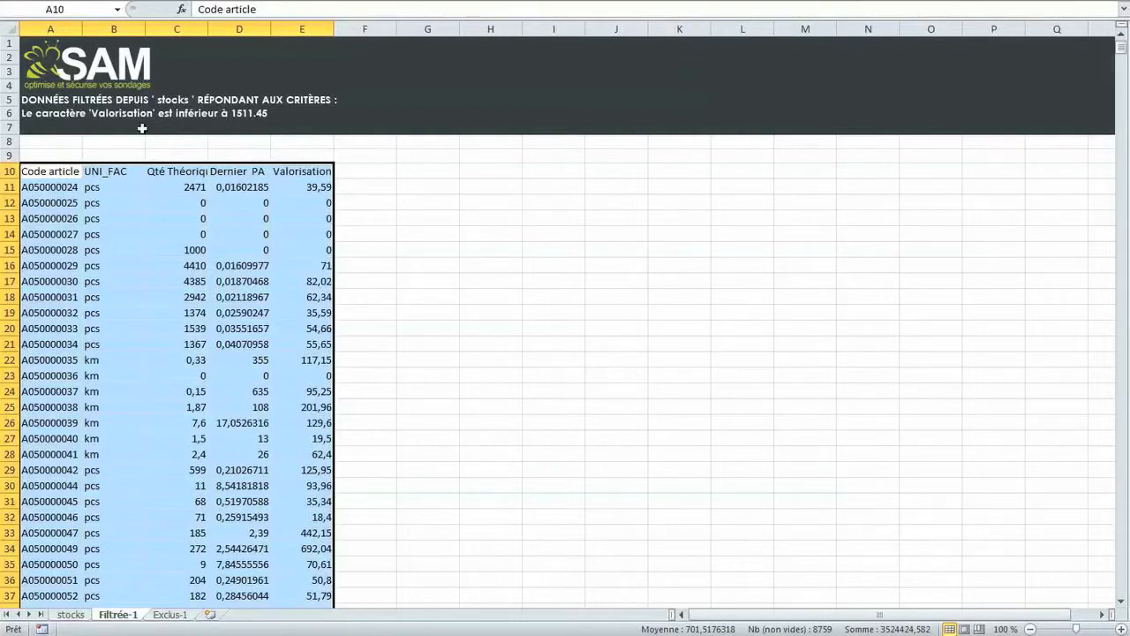
left_click(301, 223)
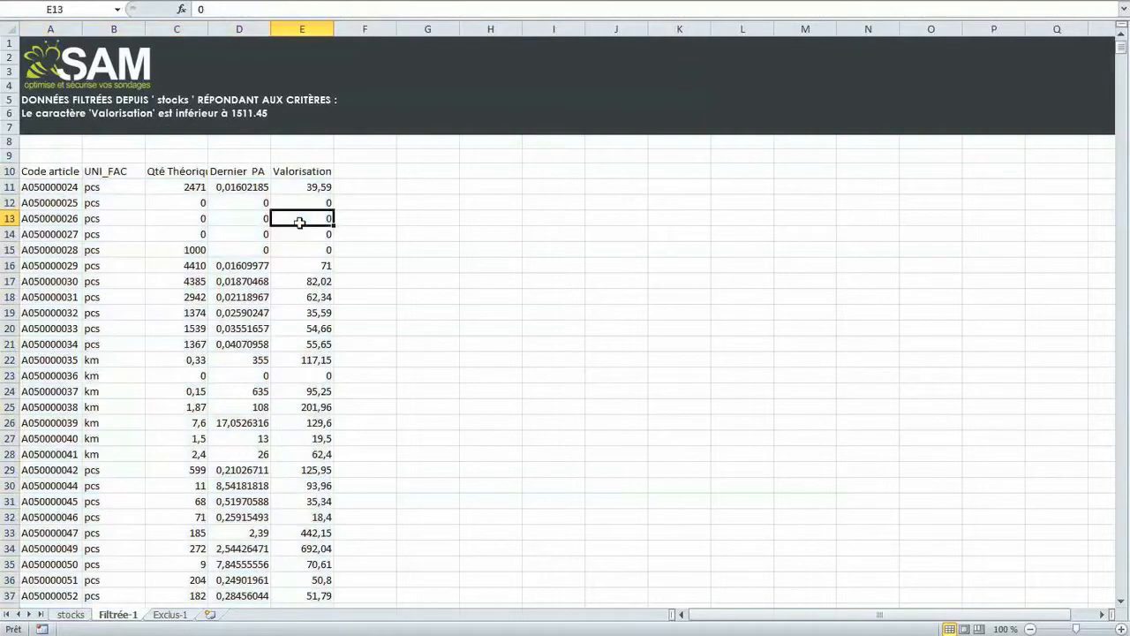
Reopen SAM and analyse the Filtrée-1 population on the Valorisation characteristic.
left_click(633, 5)
left_click(8, 32)
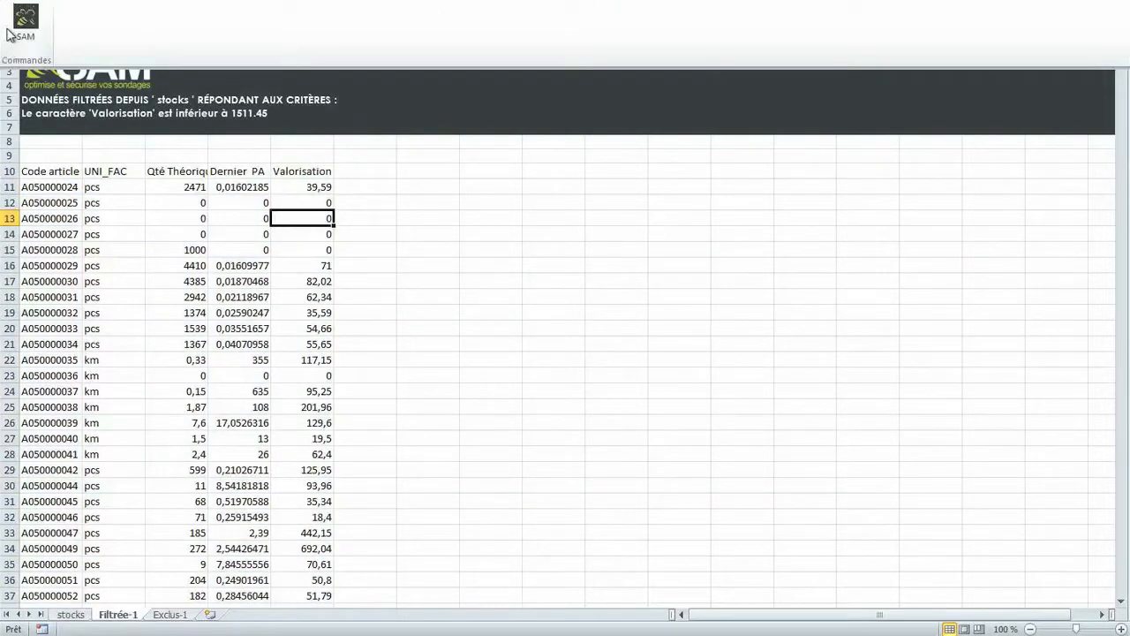
left_click(24, 26)
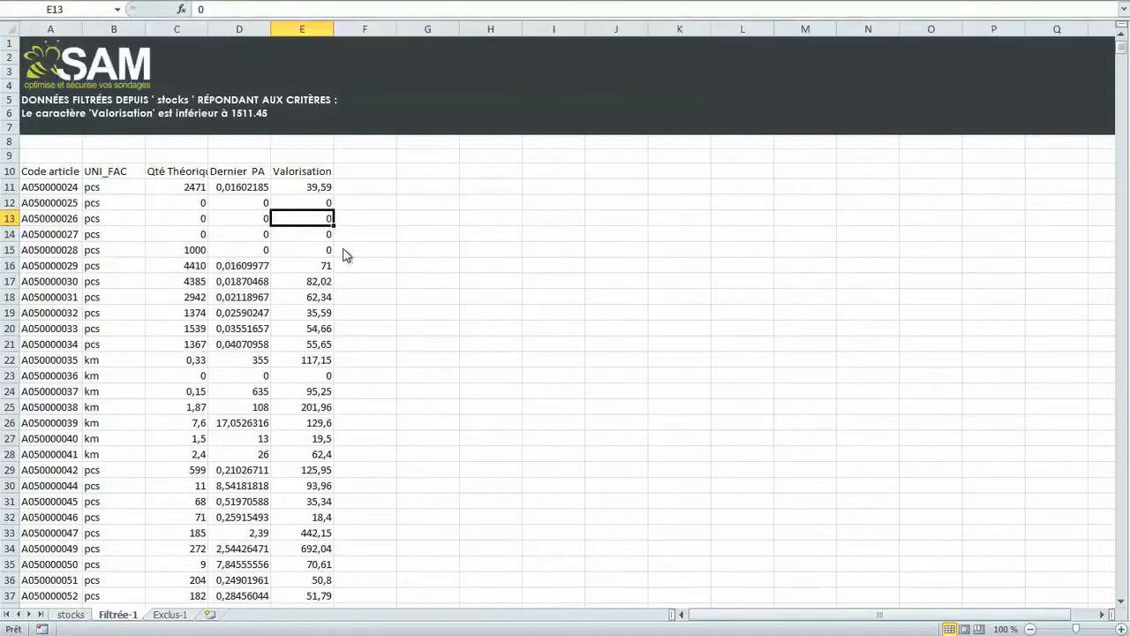
left_click(280, 269)
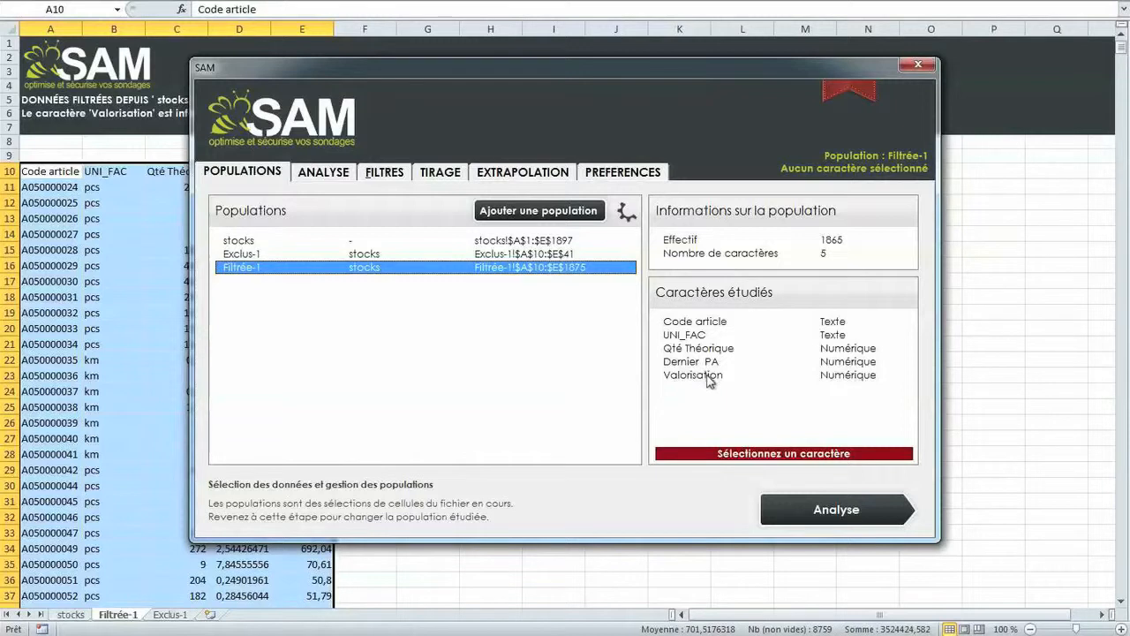
left_click(708, 378)
left_click(803, 510)
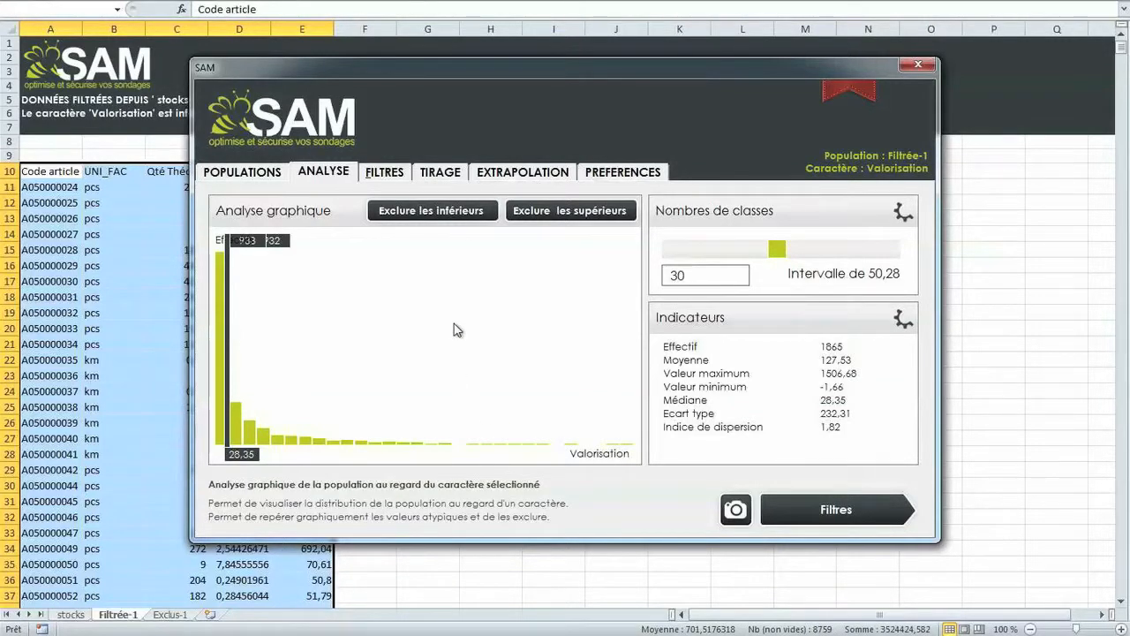
Add a filter keeping items whose Valorisation is greater than 40 and apply it to the Filtrée-1 population.
left_click(384, 173)
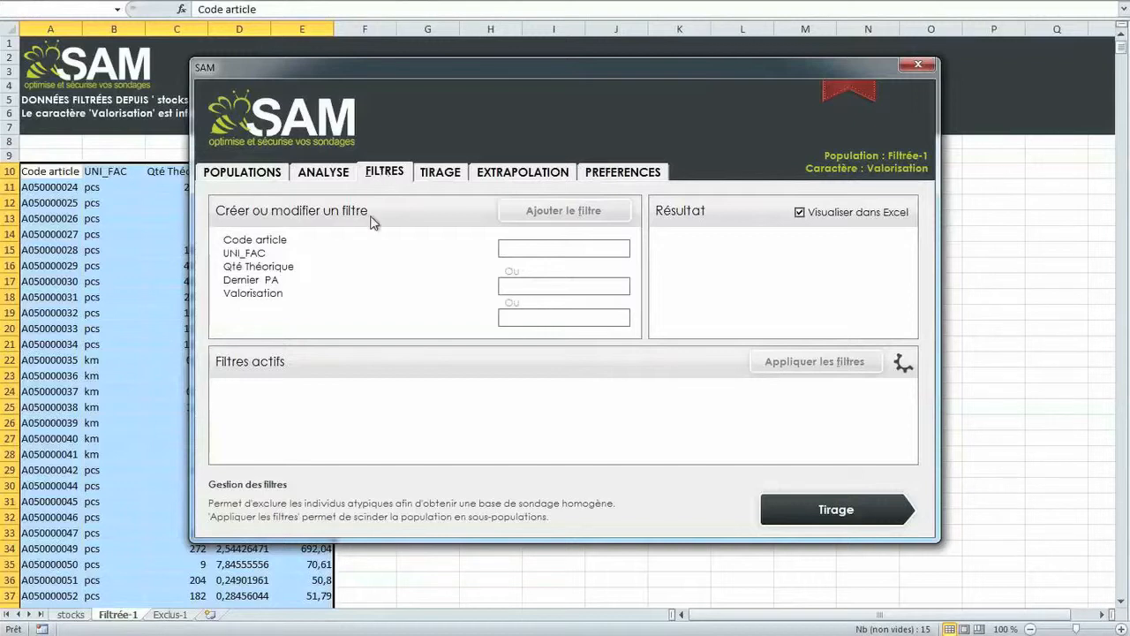
left_click(269, 293)
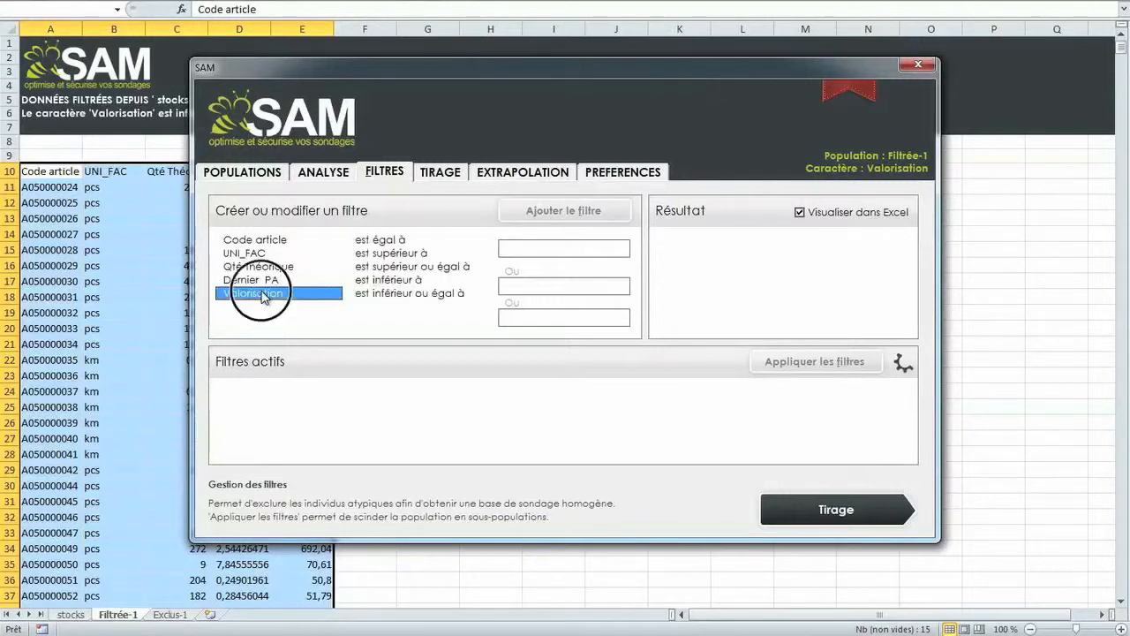
left_click(403, 256)
left_click(539, 248)
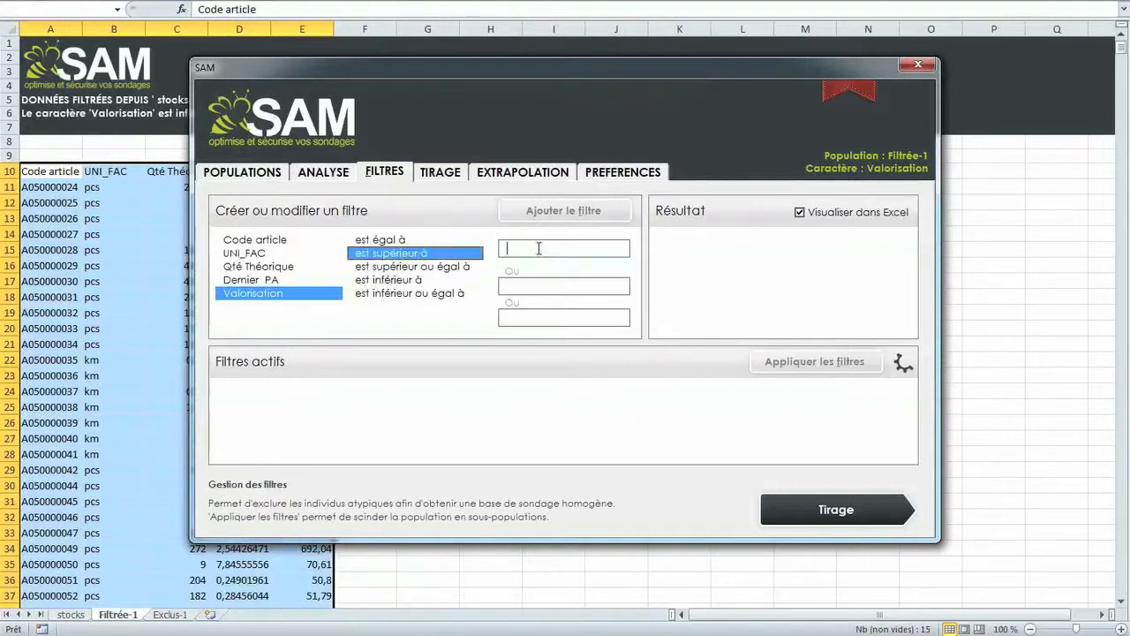
type("40")
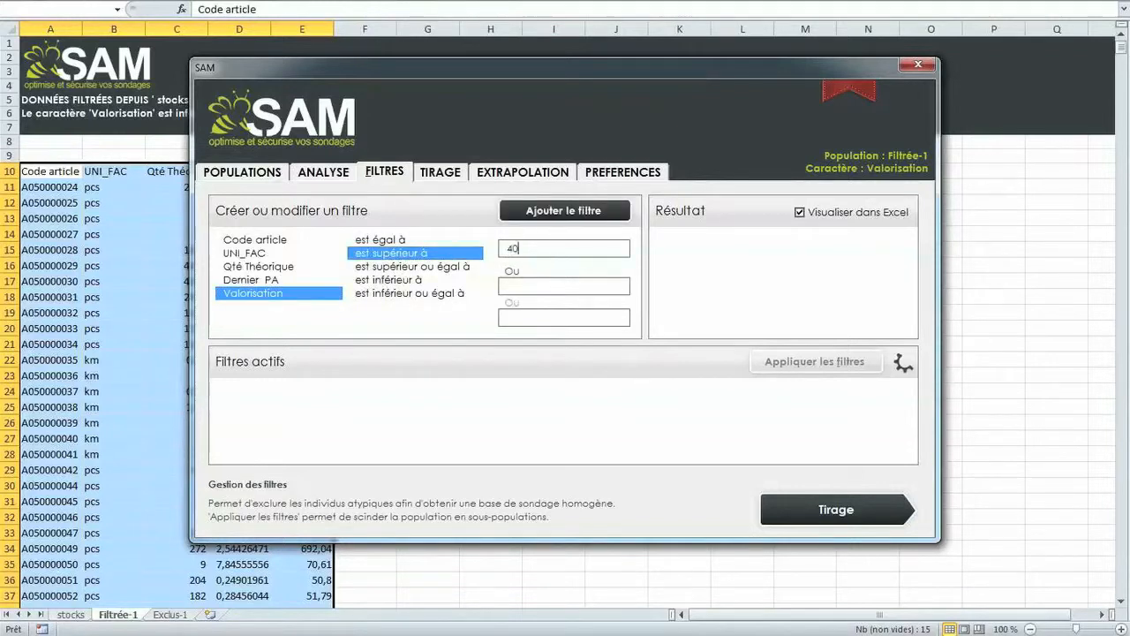
left_click(583, 210)
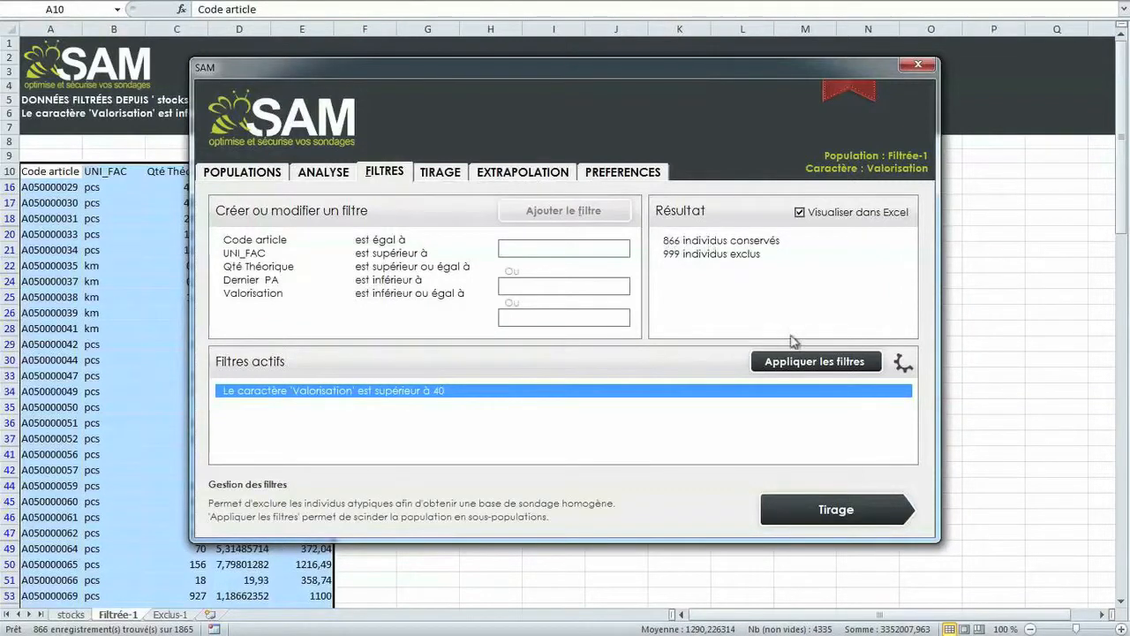
left_click(823, 363)
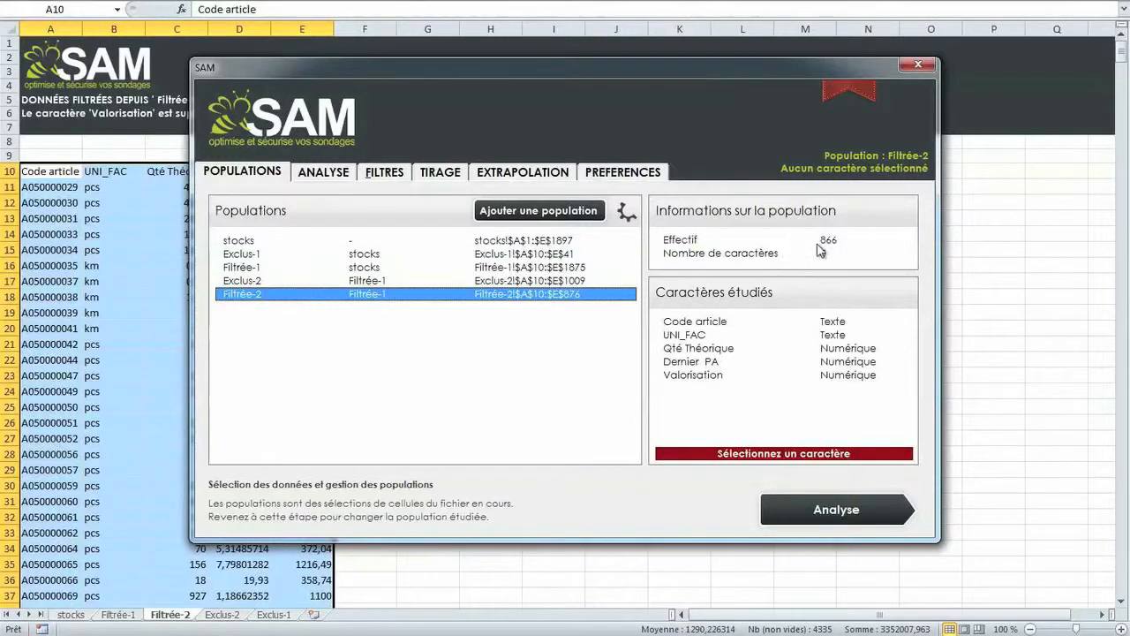
Analyse the Filtrée-2 population on Valorisation and set its sample drawing method to Aléatoire.
left_click(698, 376)
left_click(797, 499)
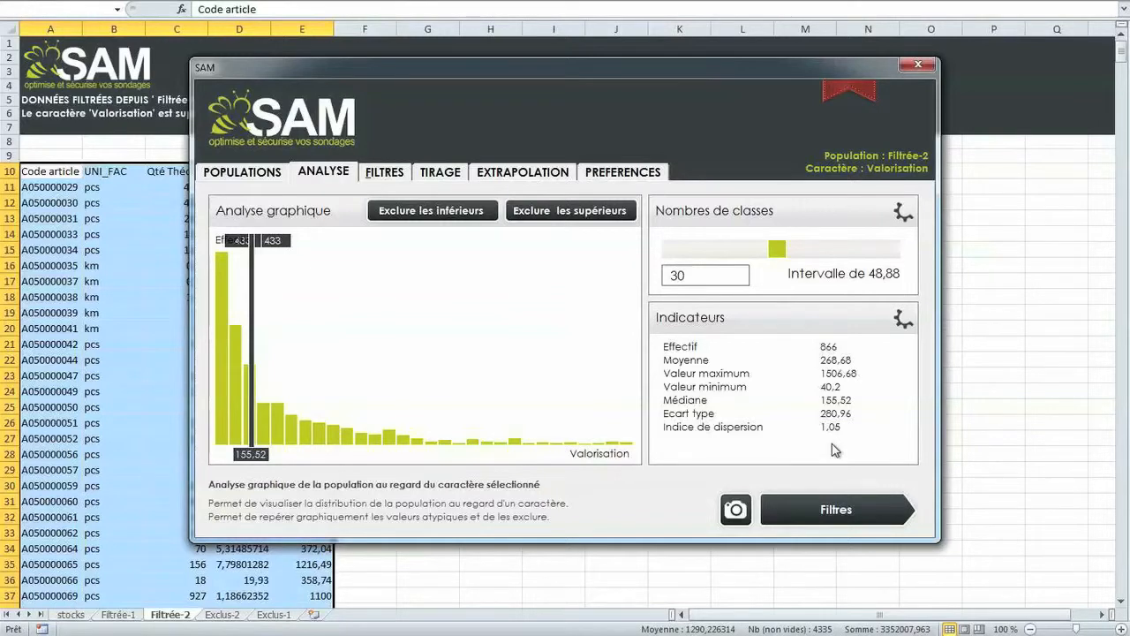
left_click(442, 174)
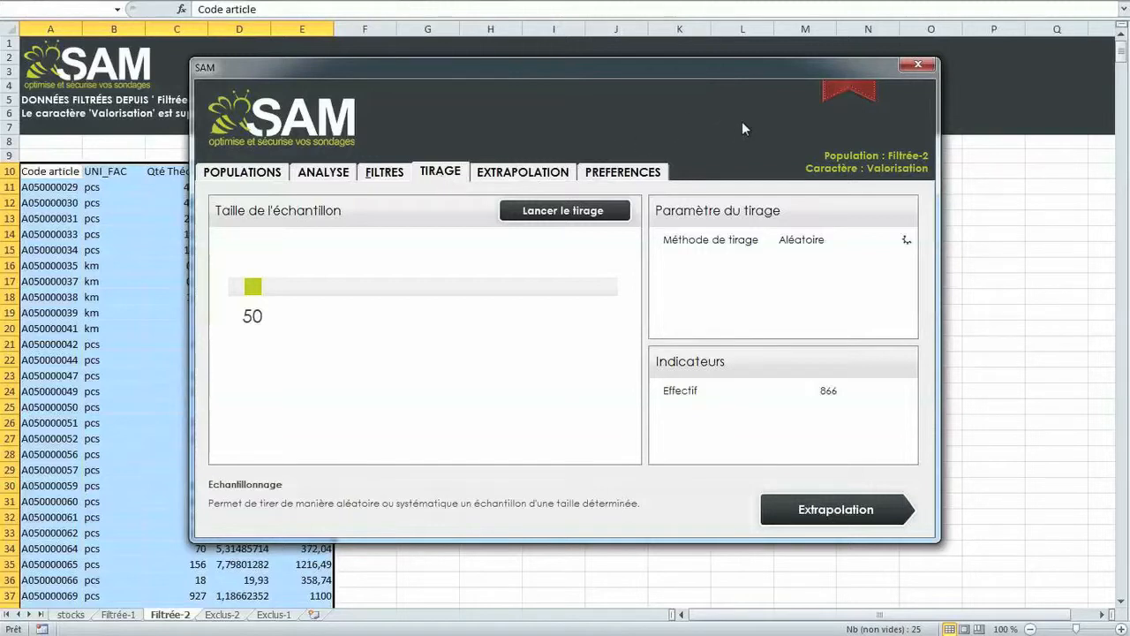
left_click(906, 241)
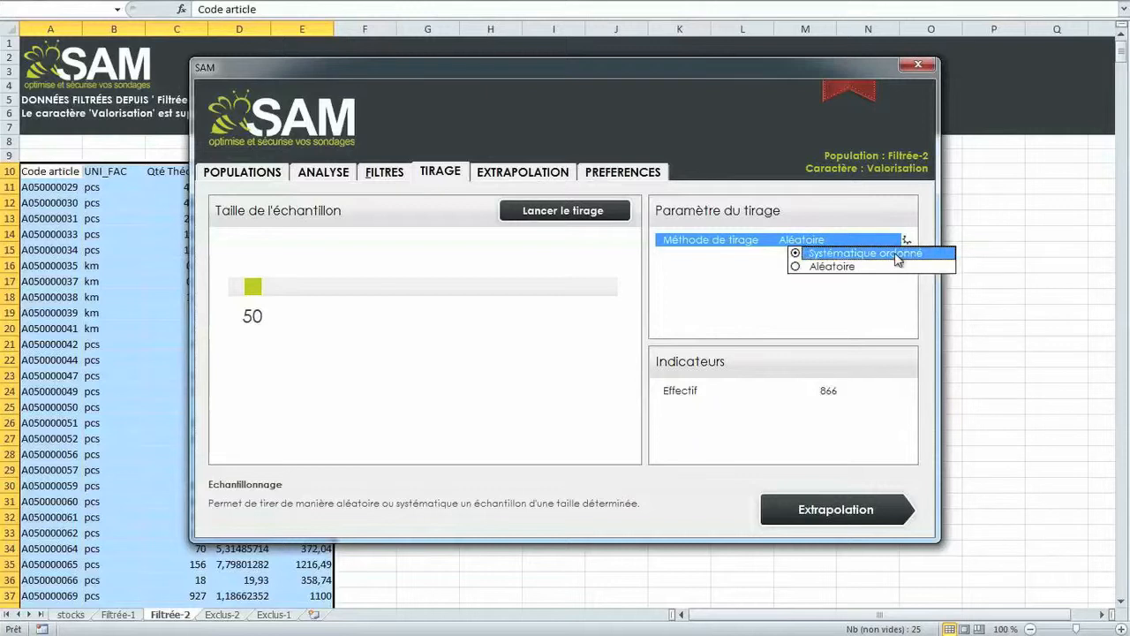
left_click(856, 266)
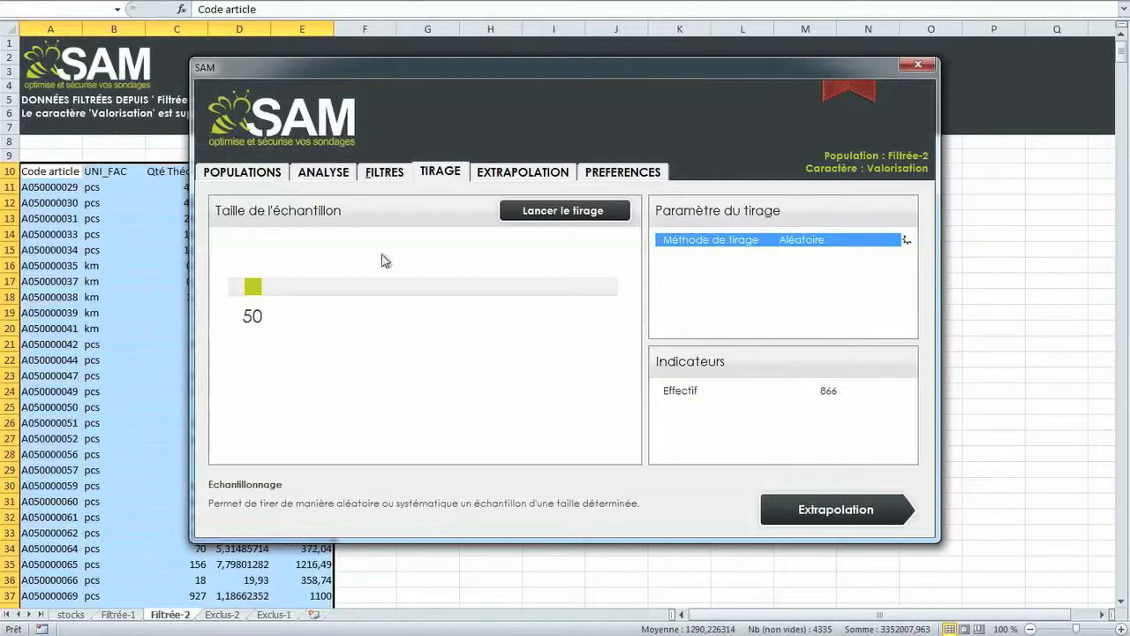
Set the sample size to 50 and draw the random sample from the Filtrée-2 population.
left_click(252, 290)
left_click_drag(252, 292, 218, 292)
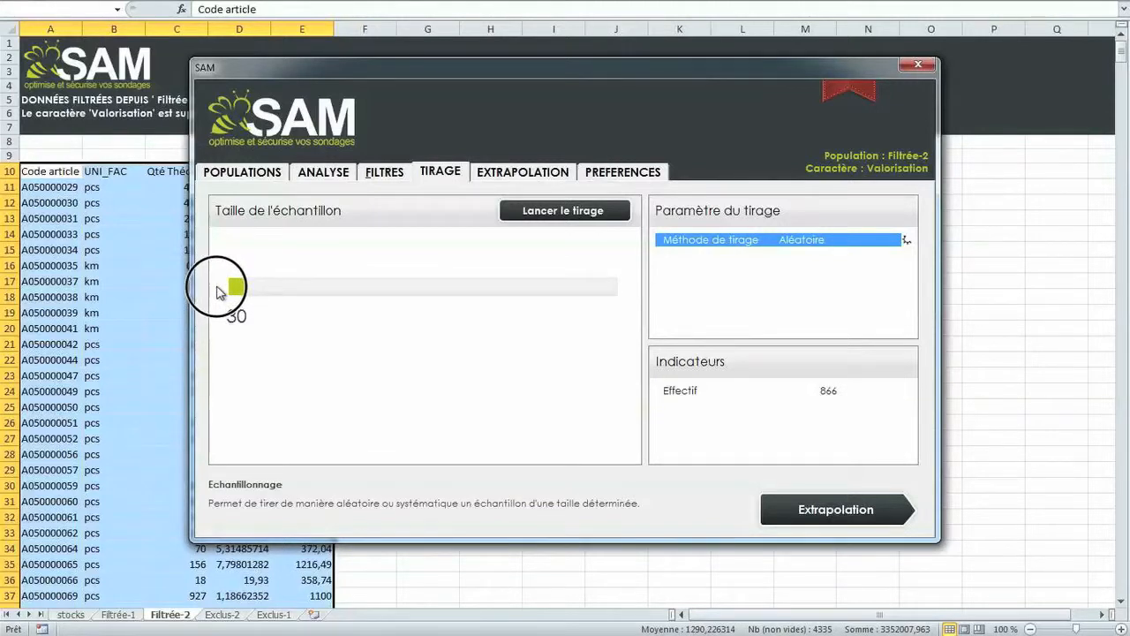
left_click_drag(218, 292, 248, 293)
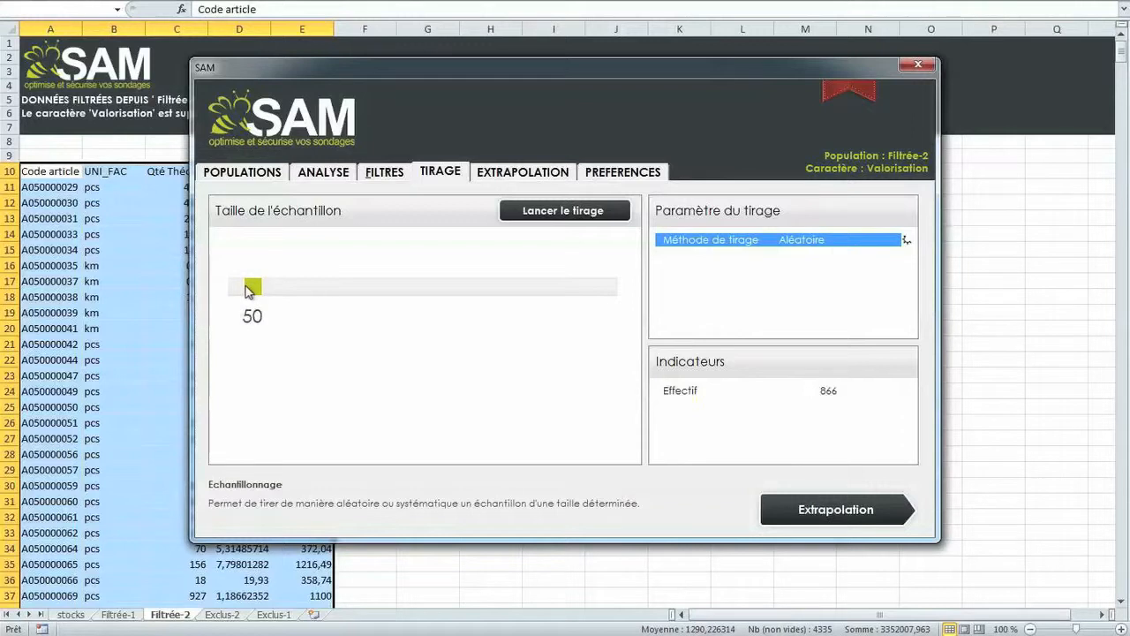
left_click(525, 216)
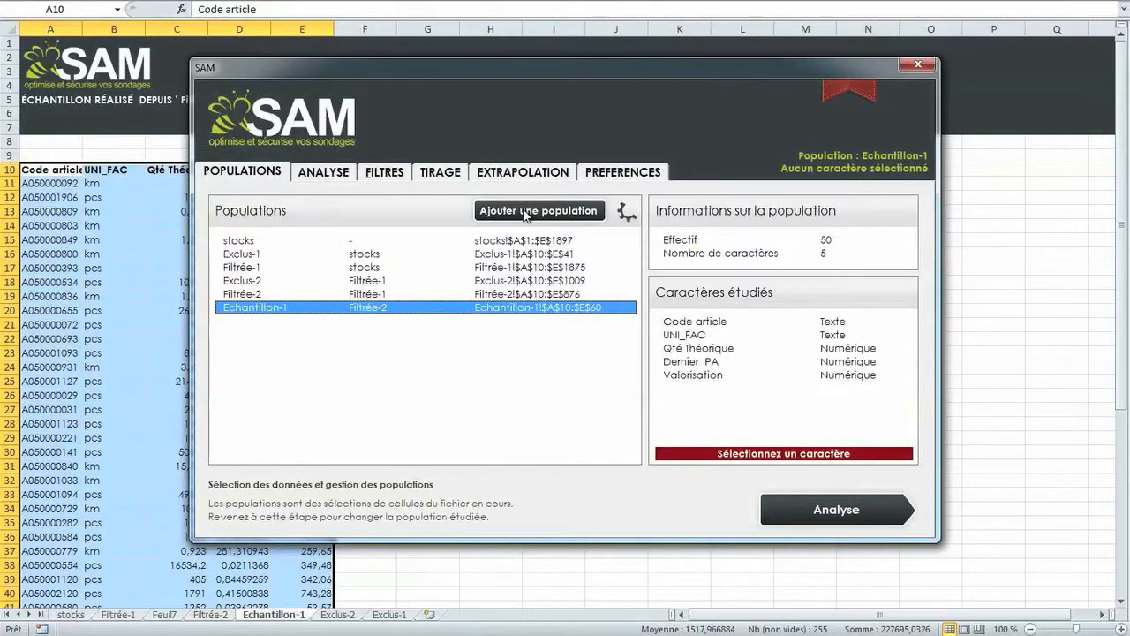
Close SAM and examine the drawn items and the Ecart constaté column on the Echantillon-1 sheet.
left_click(916, 66)
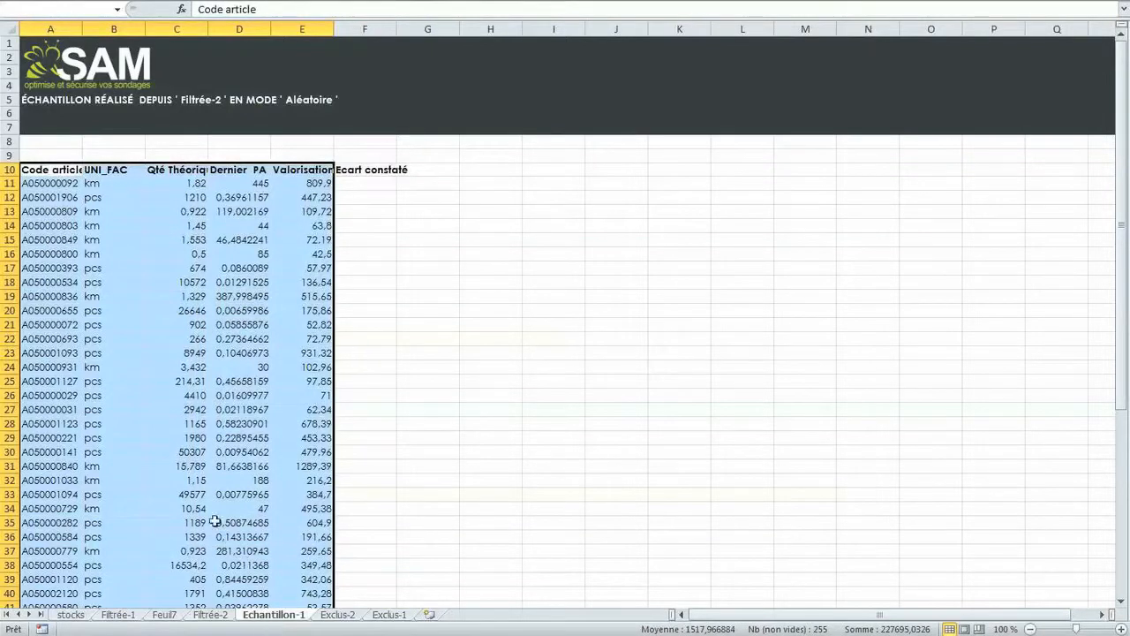
scroll(214, 437, "down", 10)
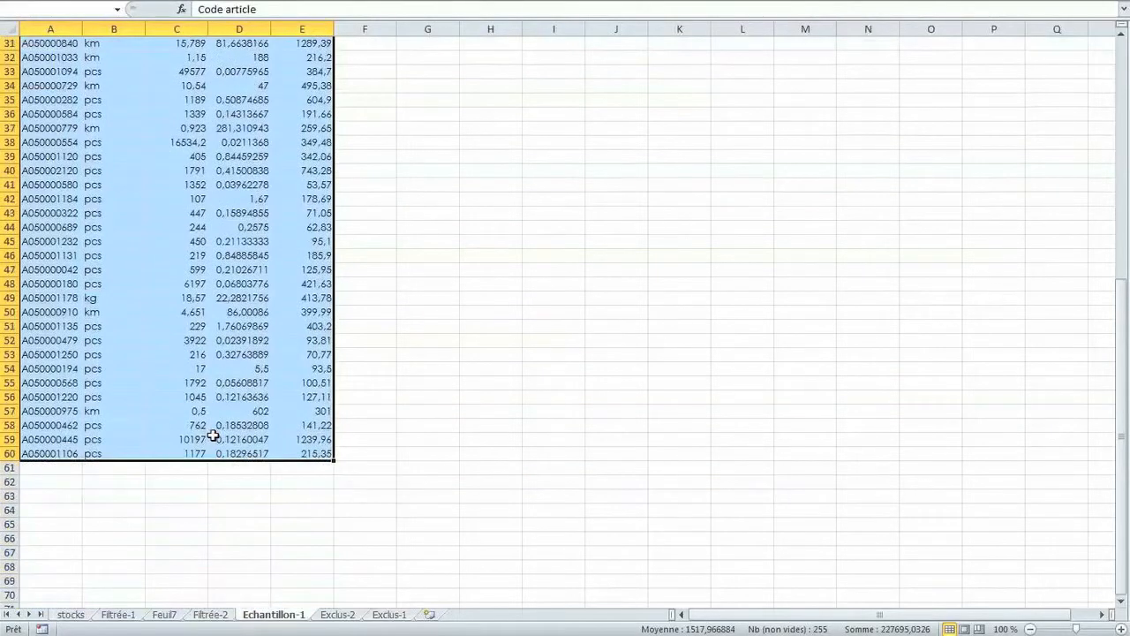
scroll(214, 436, "up", 4)
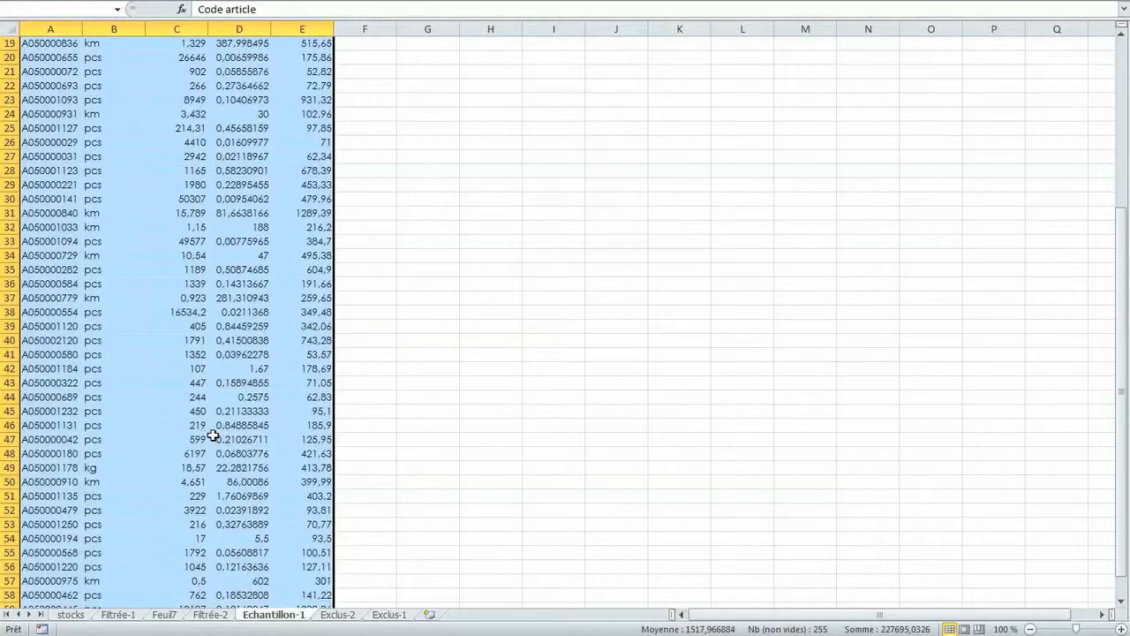
scroll(213, 436, "up", 4)
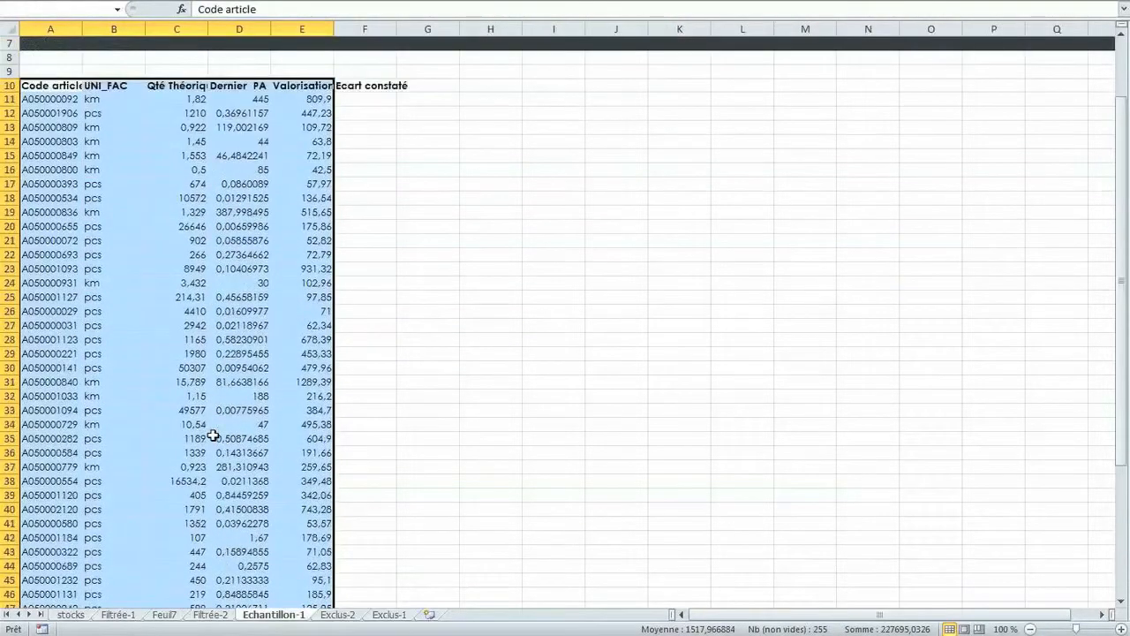
scroll(214, 437, "up", 2)
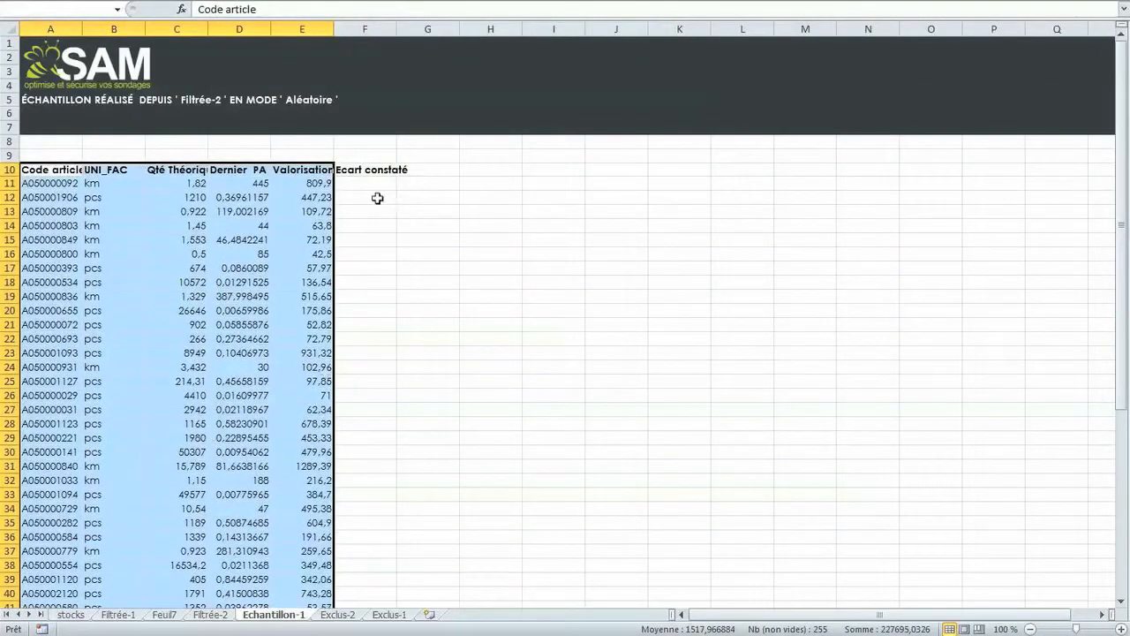
left_click(355, 180)
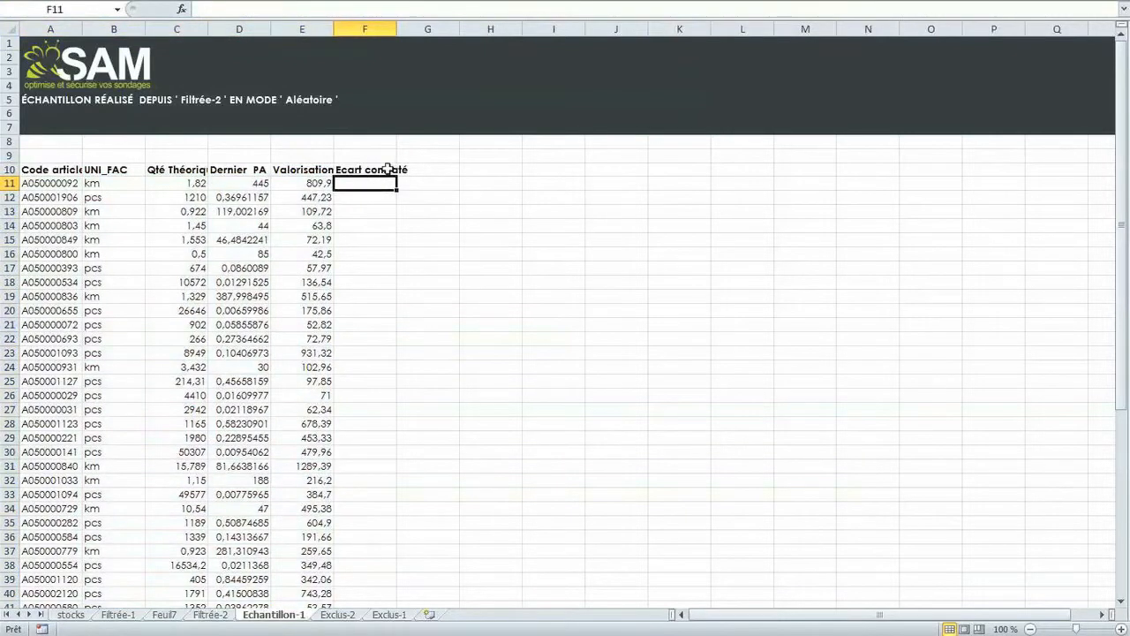
left_click(403, 170)
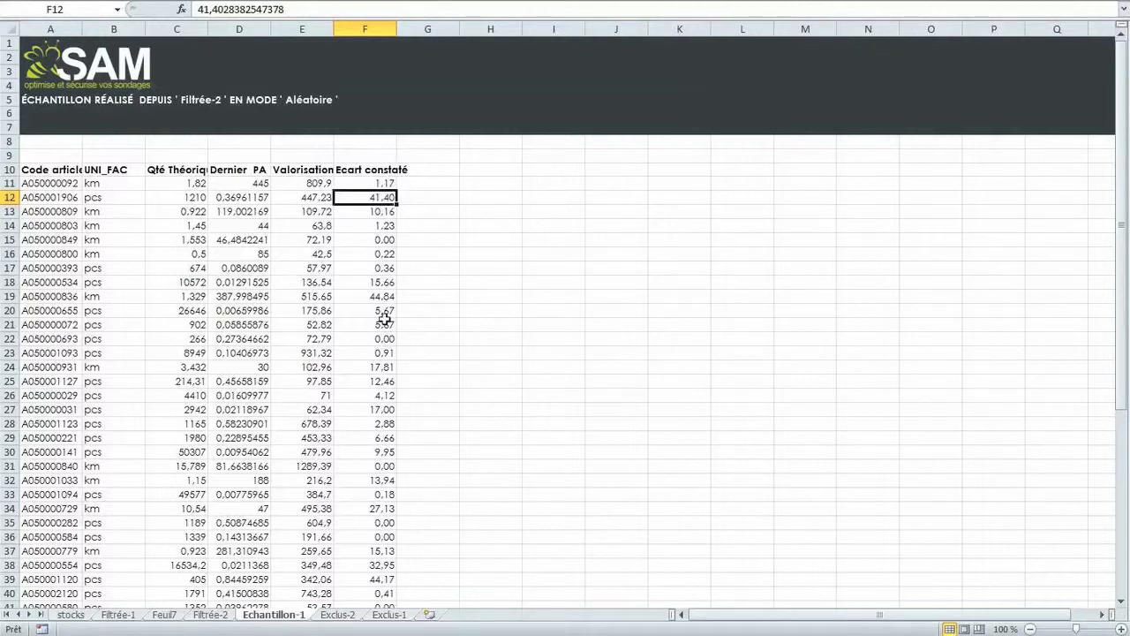
Reopen SAM and extrapolate the Echantillon-1 population using Ecart constaté as the control point.
left_click(638, 3)
left_click(26, 31)
left_click(261, 309)
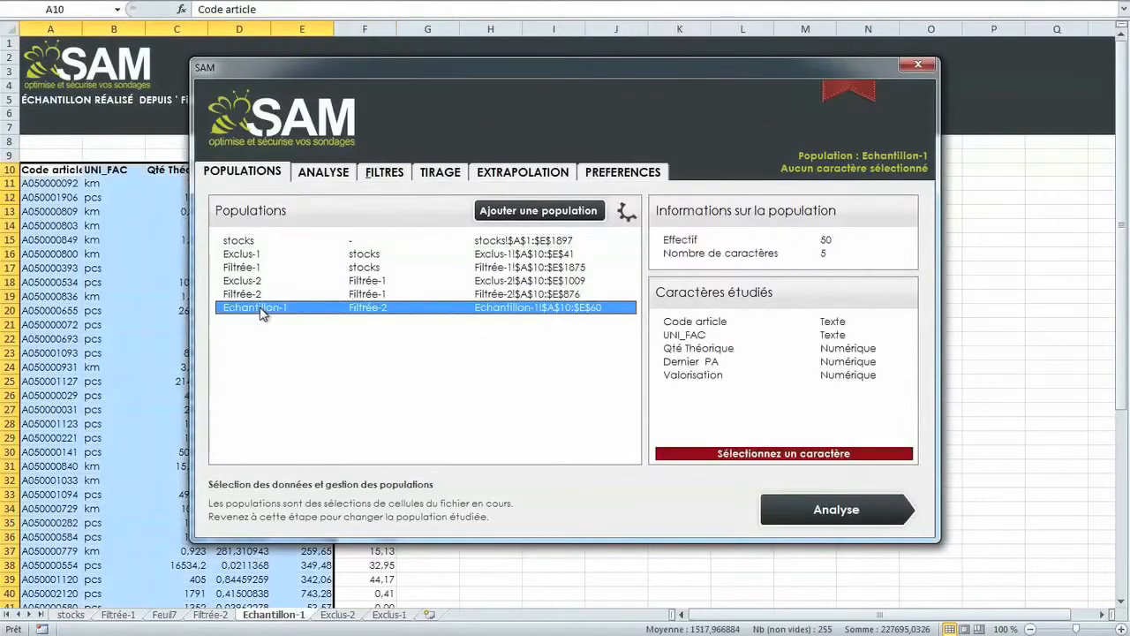
left_click(495, 181)
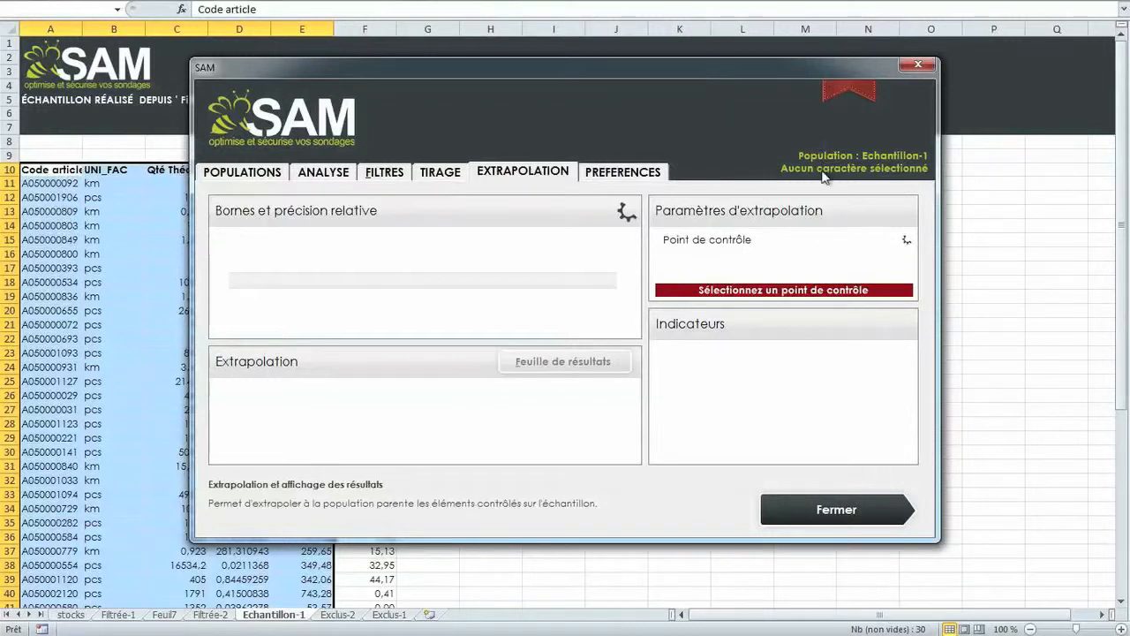
left_click(902, 239)
left_click(906, 240)
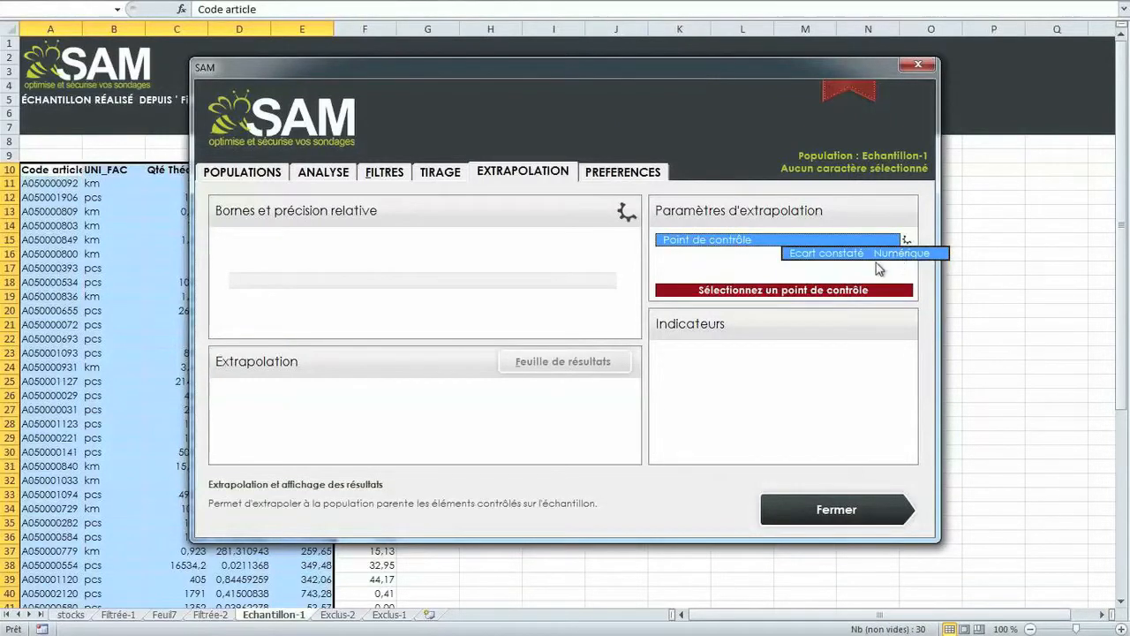
left_click(870, 255)
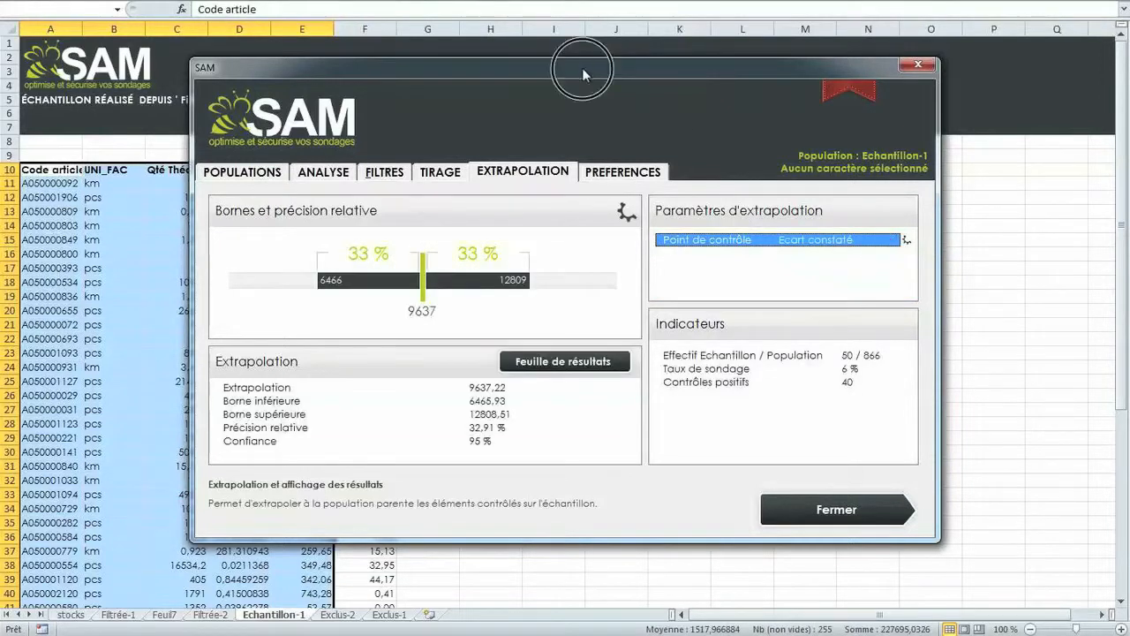
Generate the results sheet for the extrapolation and close SAM to view it.
left_click_drag(582, 69, 570, 74)
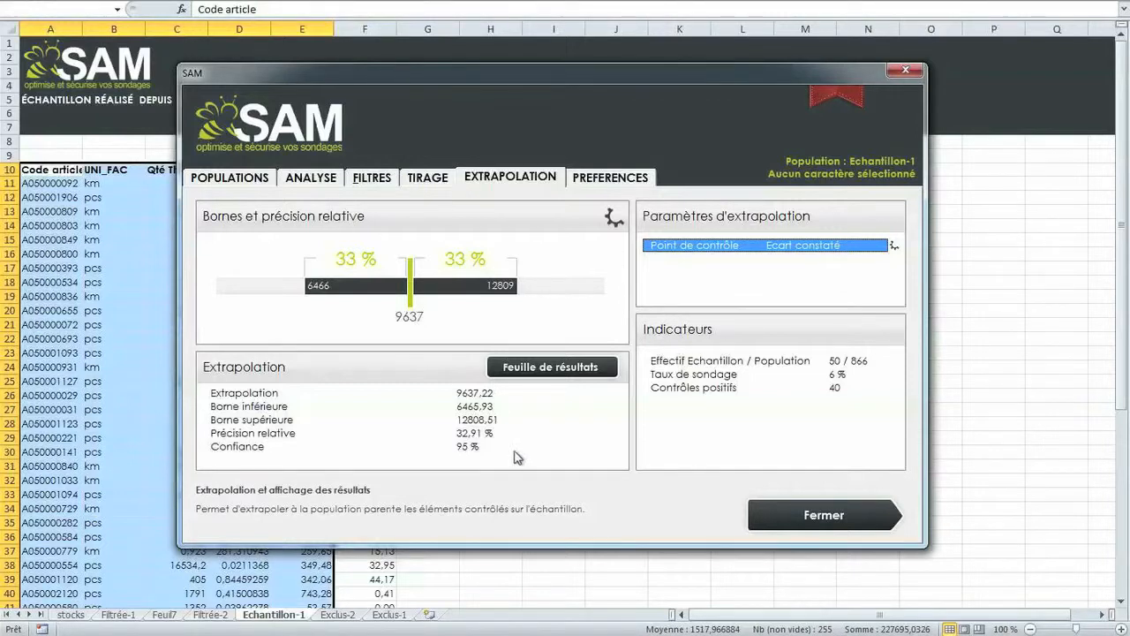
left_click(533, 373)
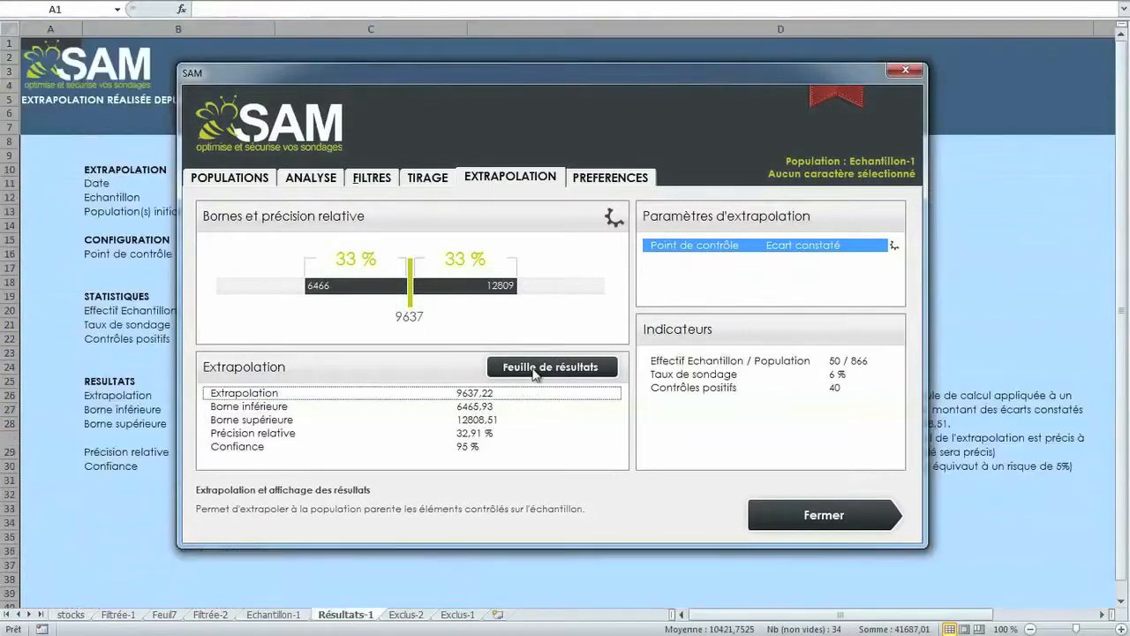
left_click(909, 70)
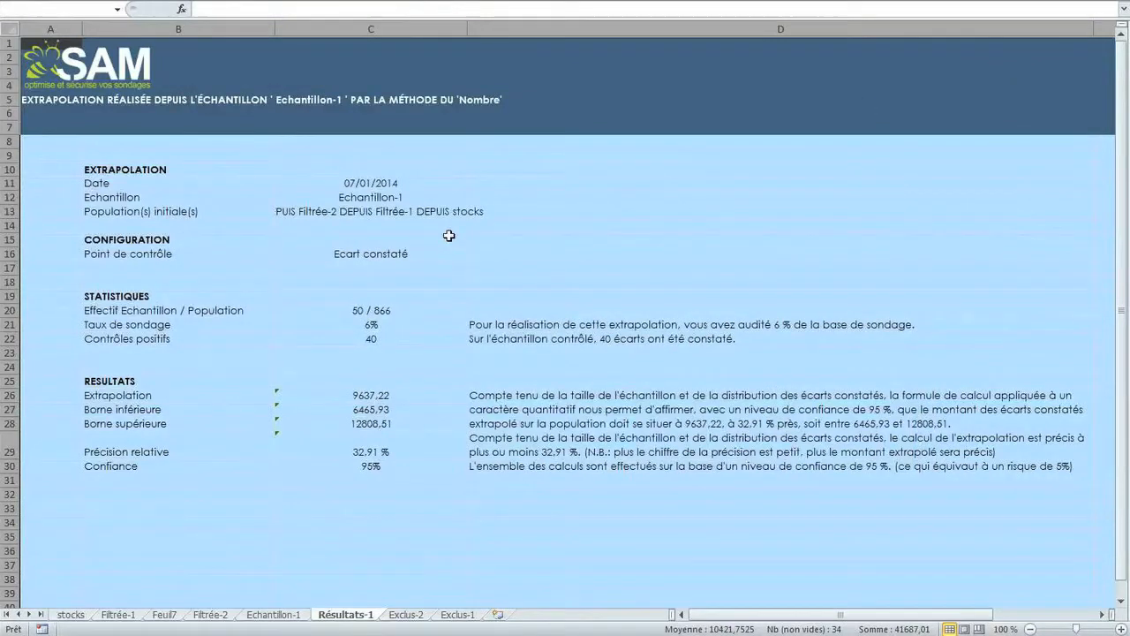
left_click(448, 235)
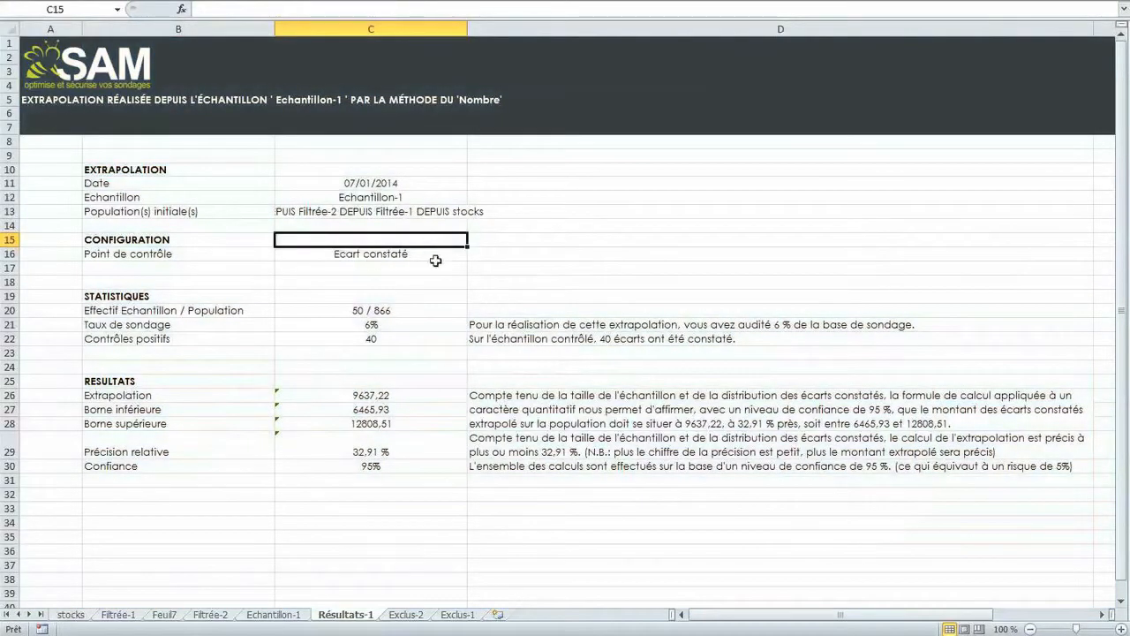